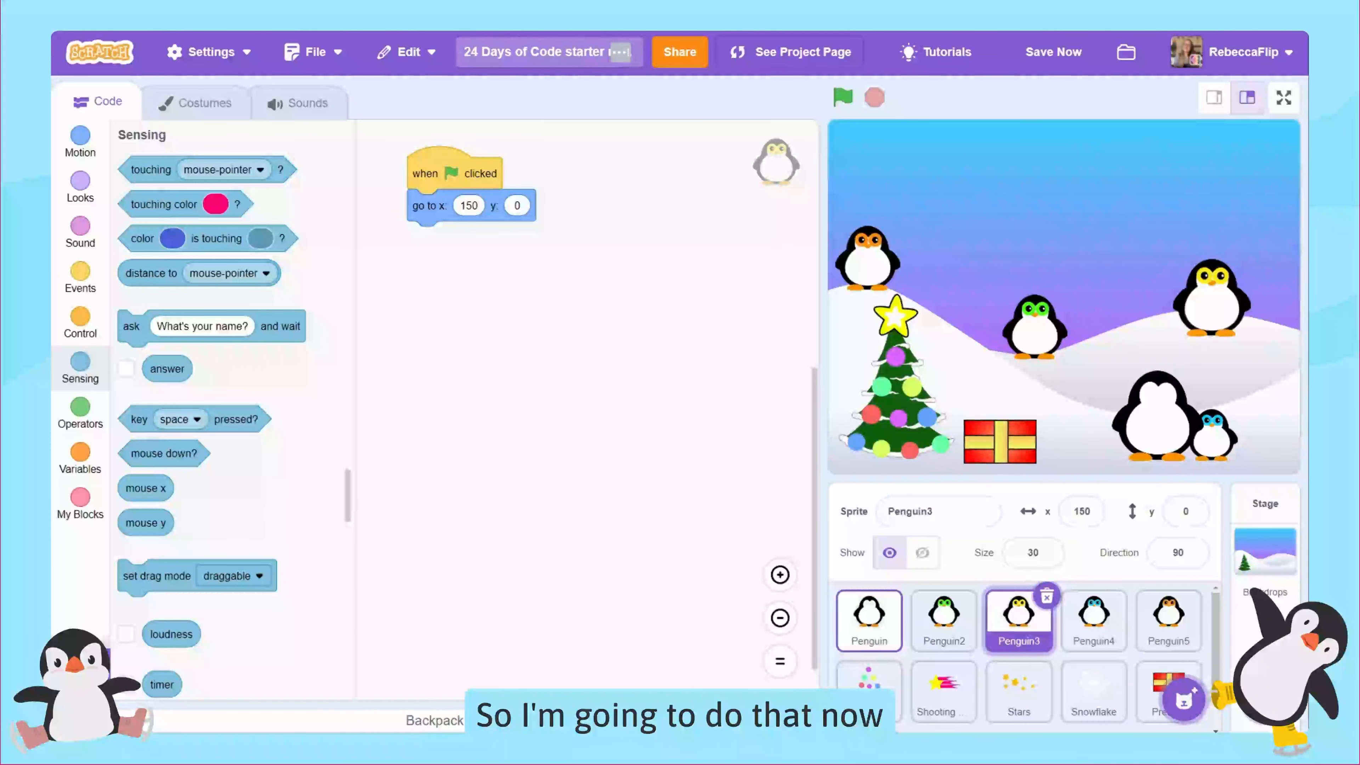
# Open the Penguin sprite's costume for editing and give the Circle tool a solid orange fill with color 7
pyautogui.click(880, 627)
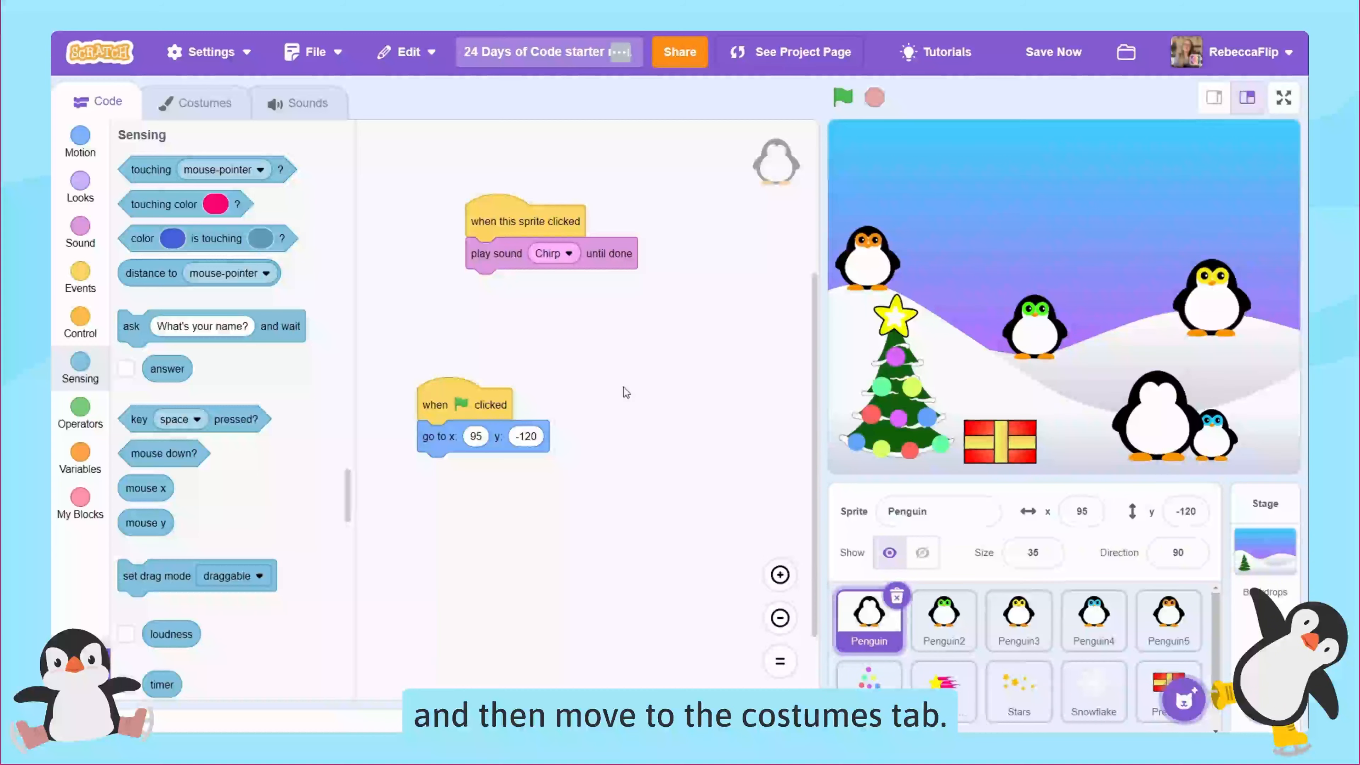
pyautogui.click(172, 108)
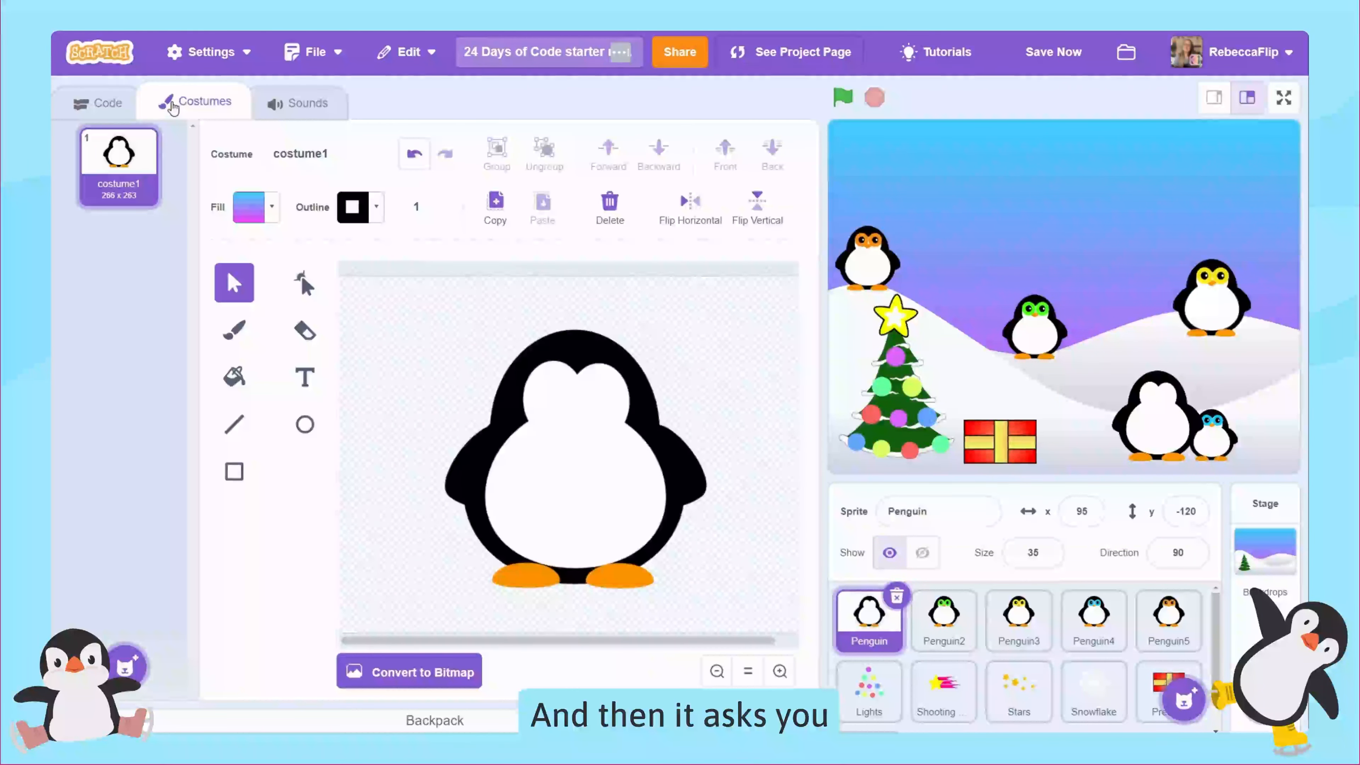
pyautogui.click(305, 429)
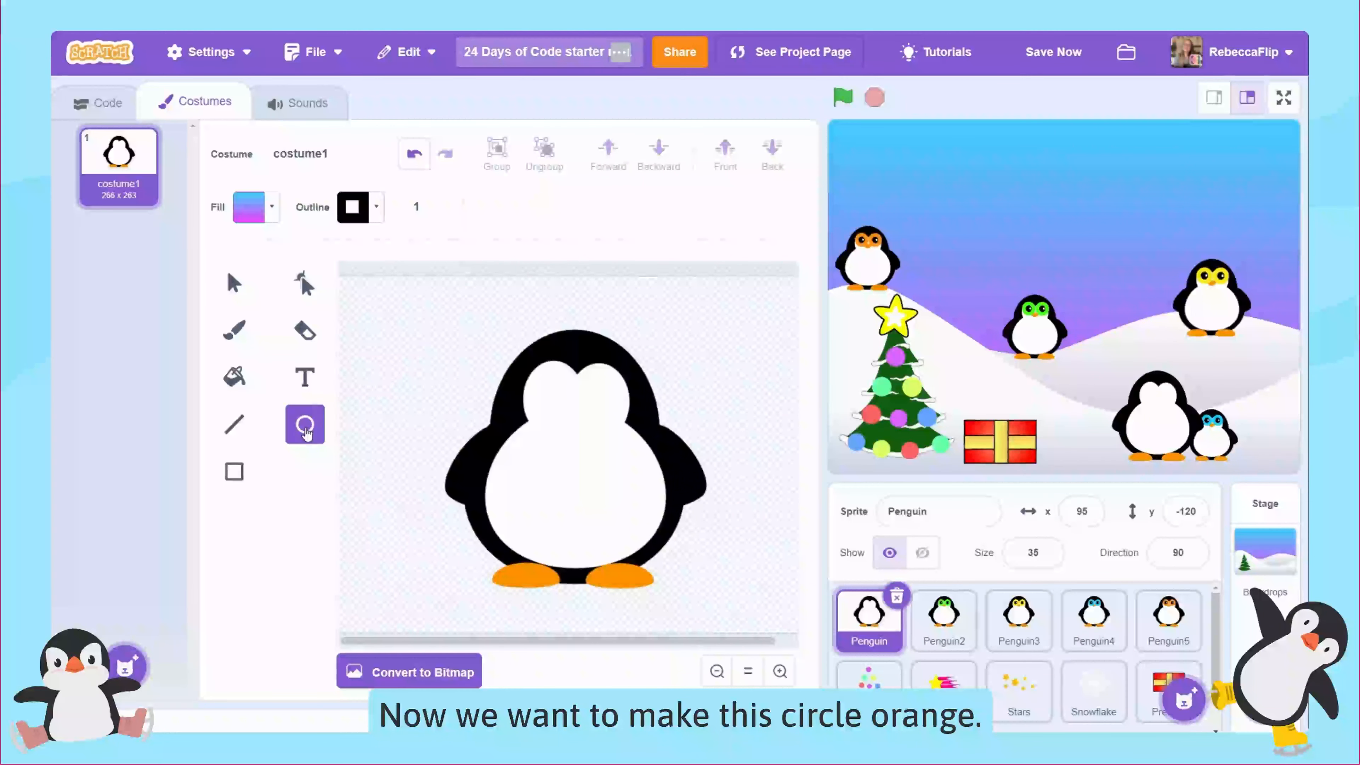
pyautogui.click(272, 213)
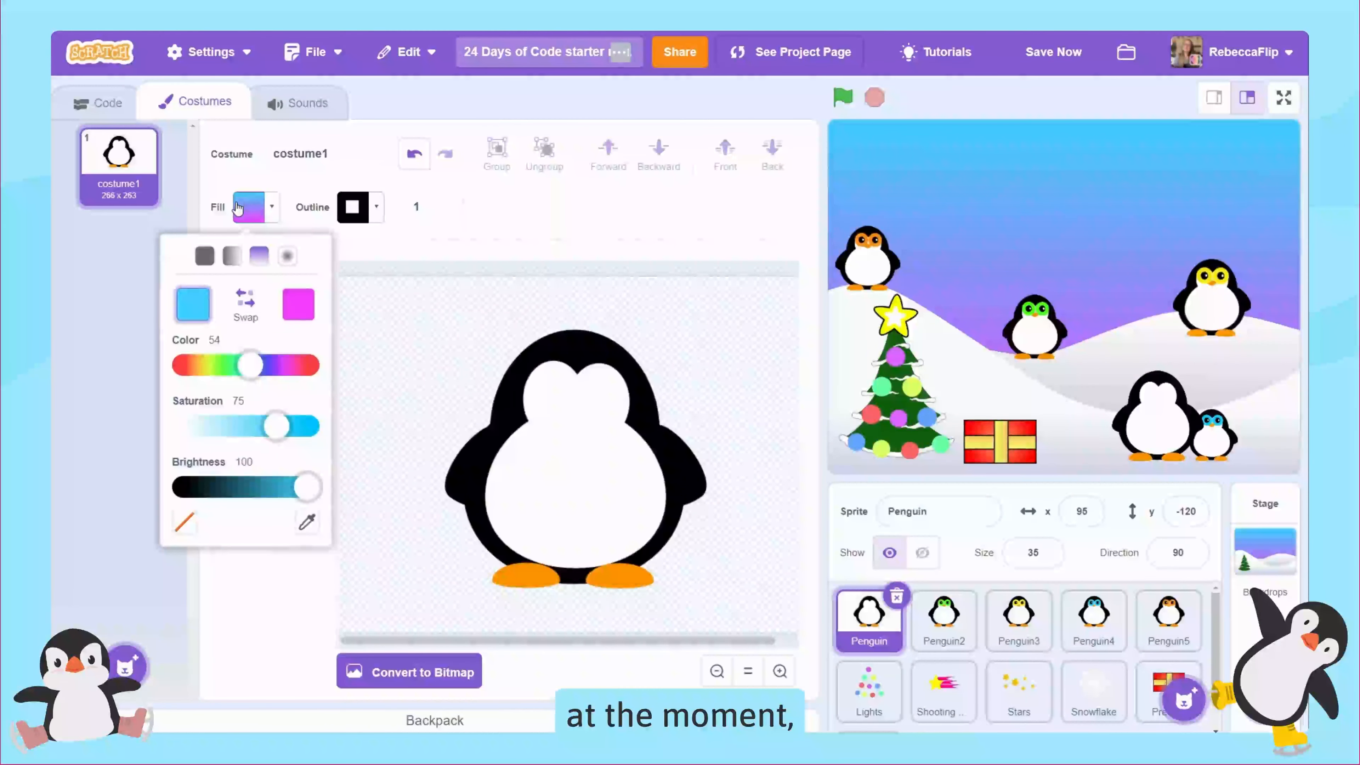
pyautogui.click(204, 256)
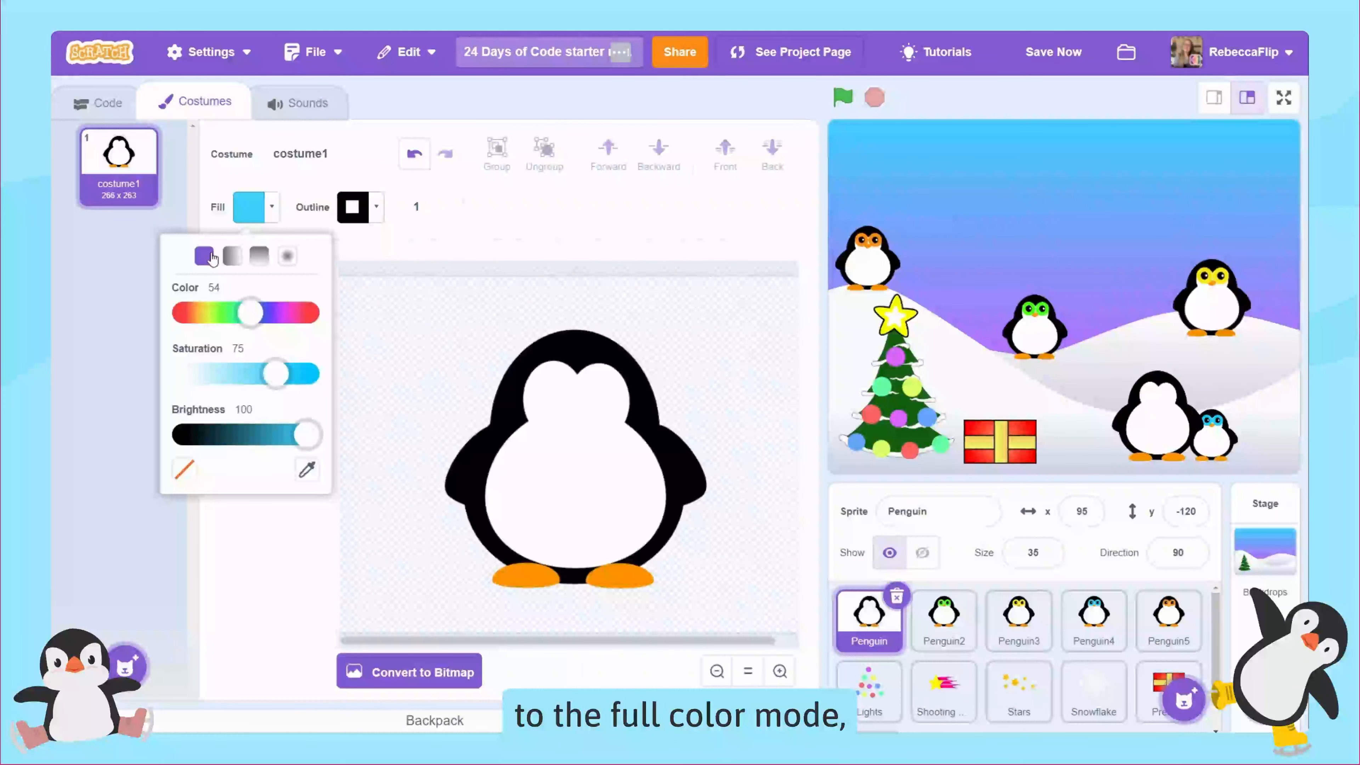
pyautogui.moveTo(250, 314); pyautogui.dragTo(195, 319)
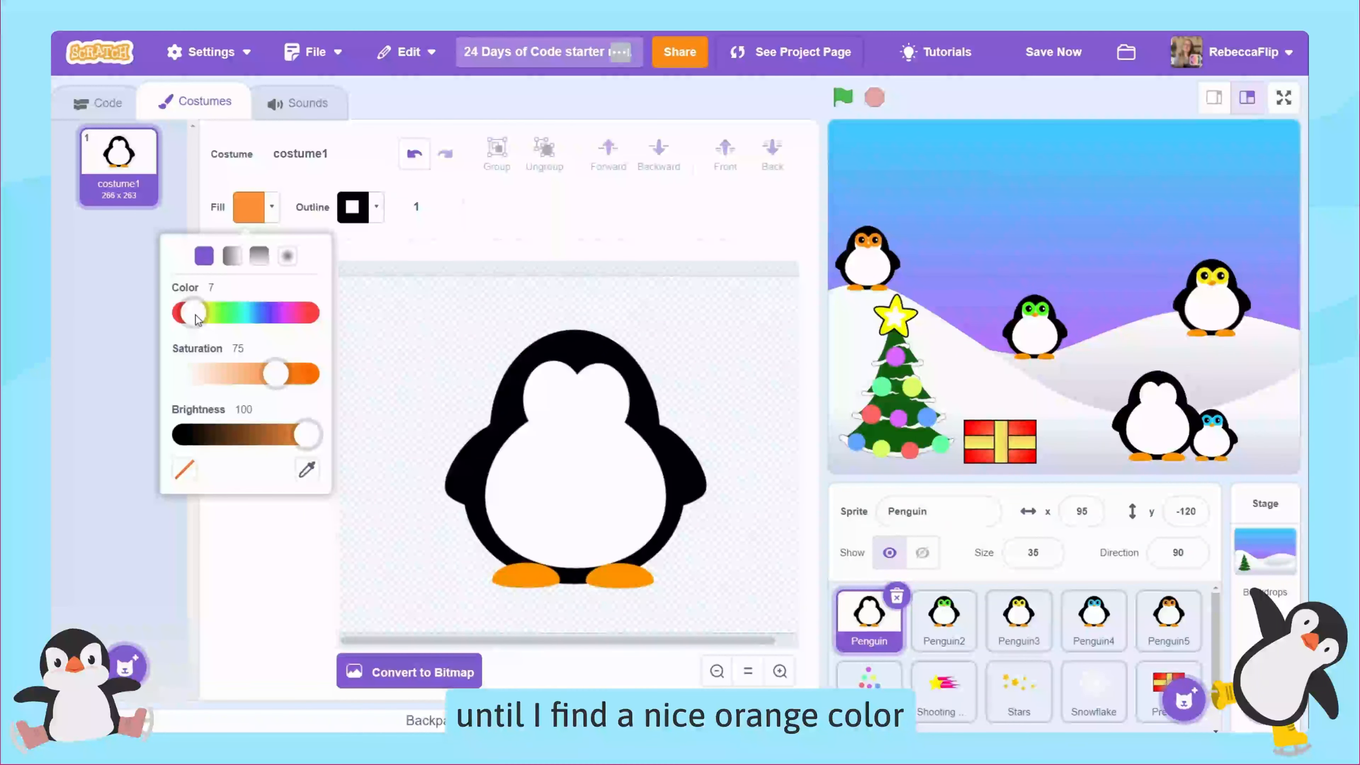
pyautogui.click(301, 215)
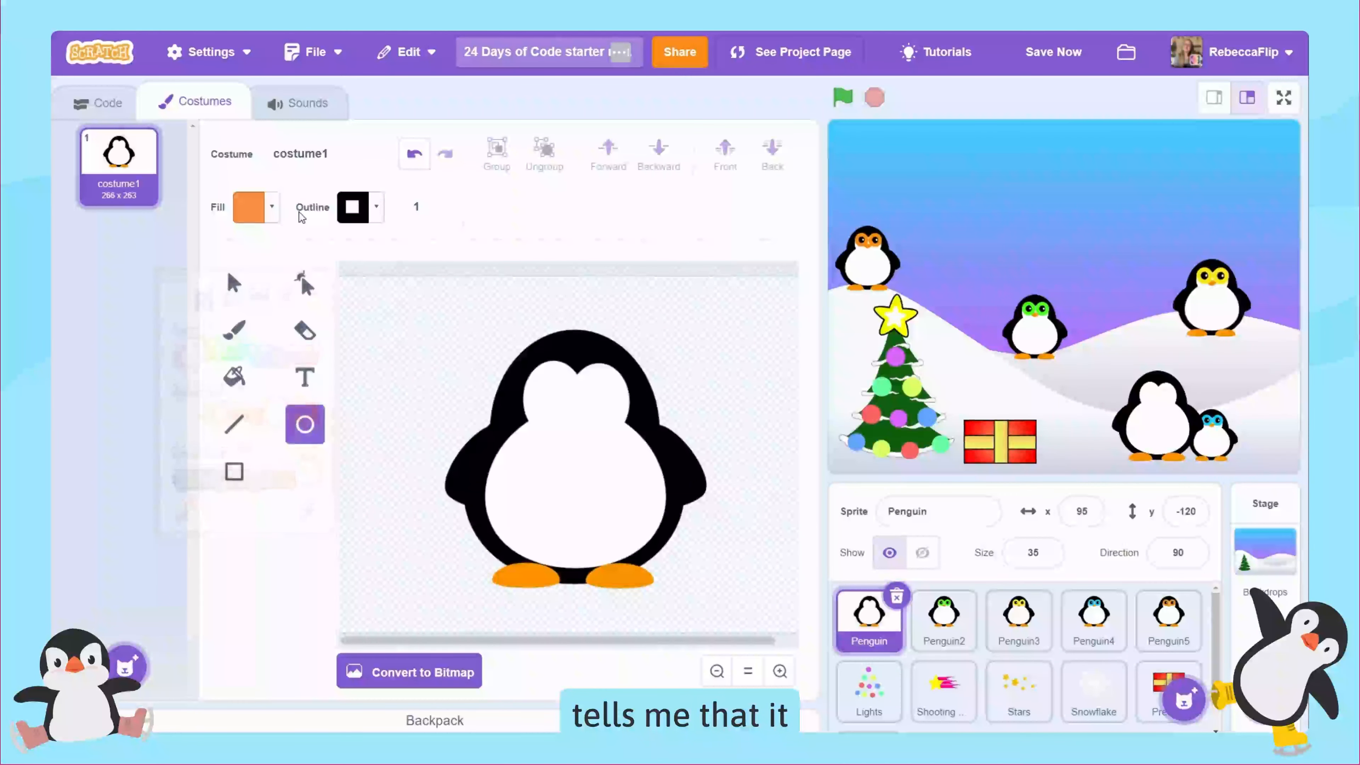
# Draw a small orange circle with no outline where the penguin's beak belongs, at the centre of the lower face
pyautogui.click(366, 219)
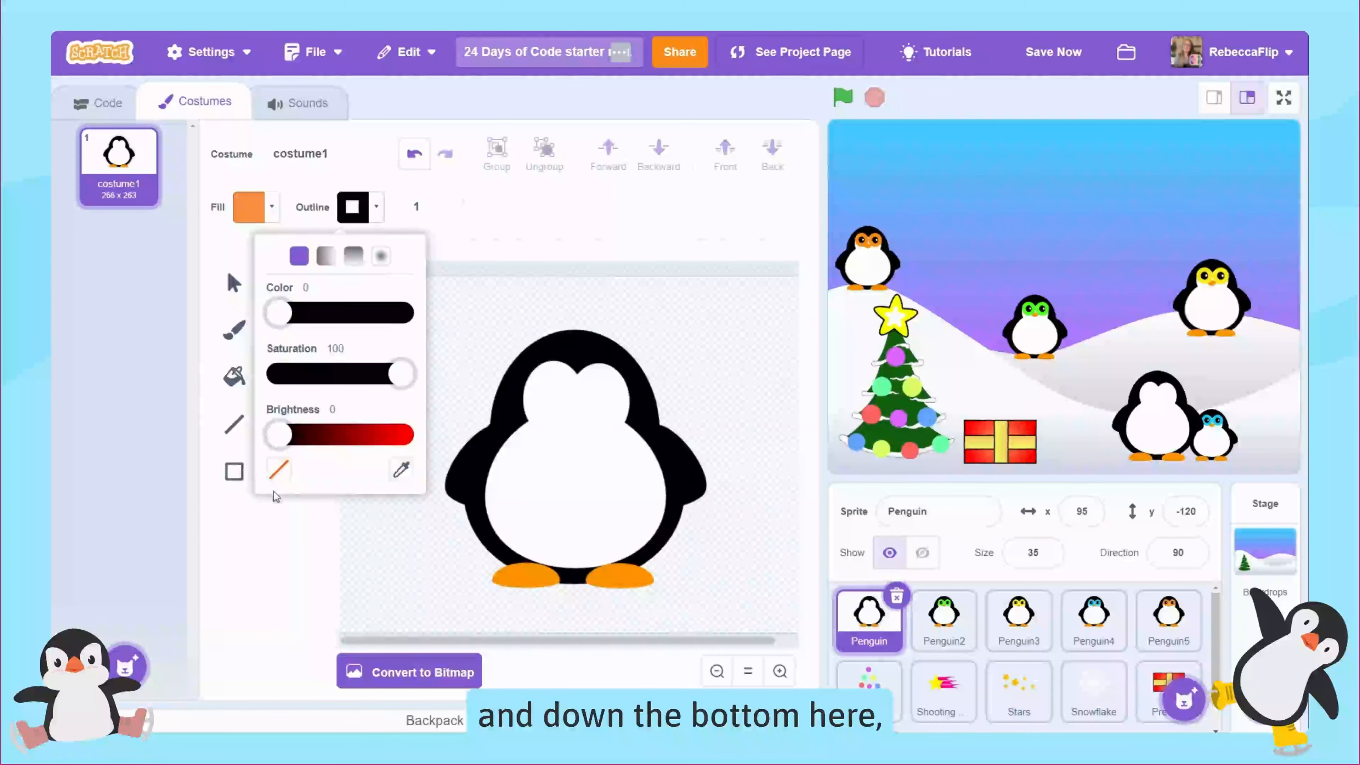
pyautogui.click(279, 470)
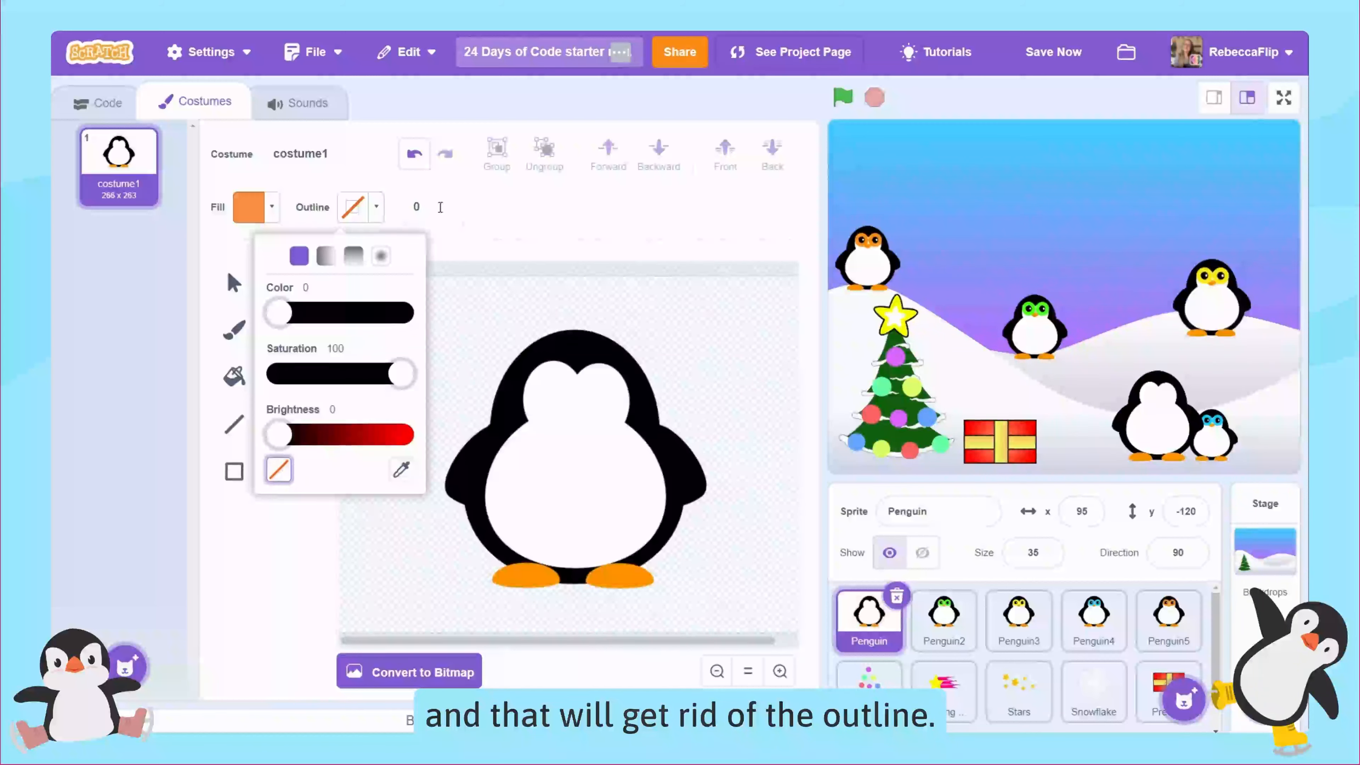
pyautogui.click(513, 213)
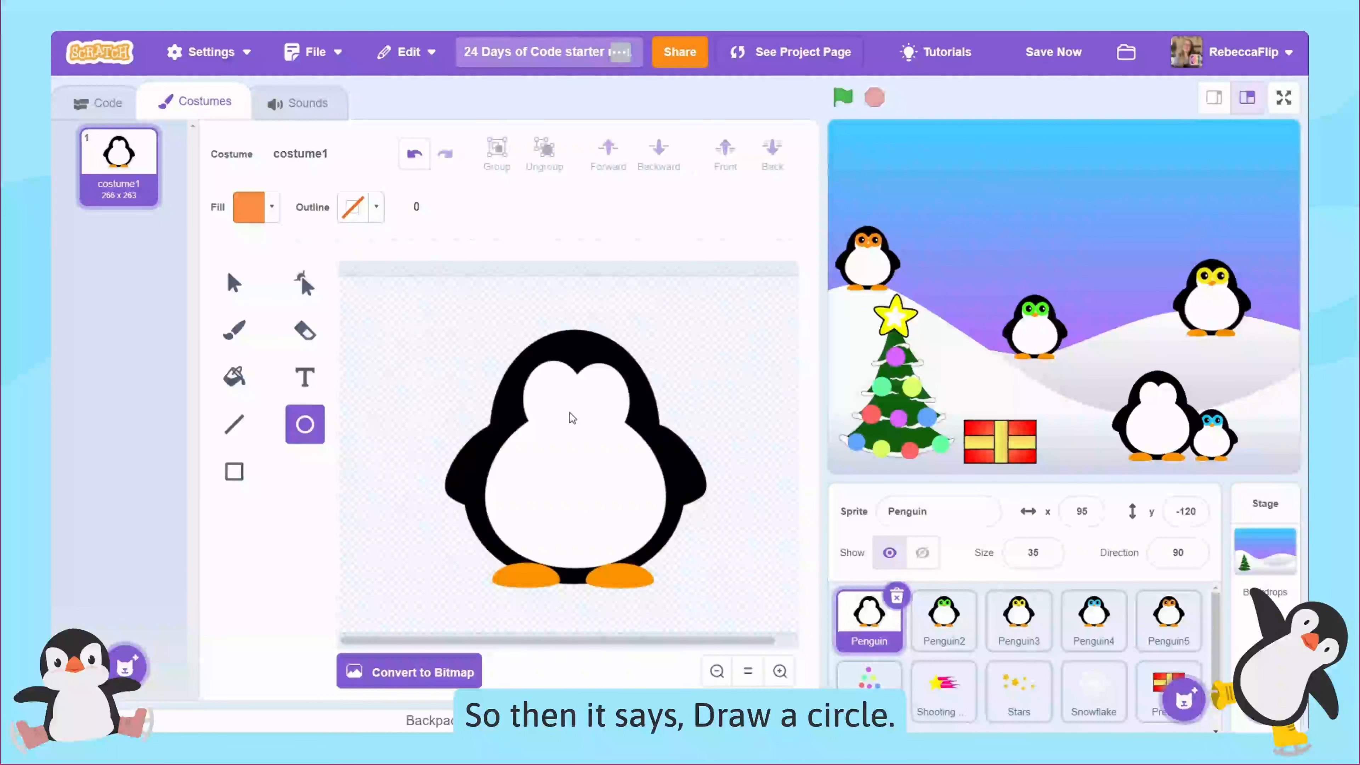
pyautogui.moveTo(554, 405); pyautogui.dragTo(588, 436)
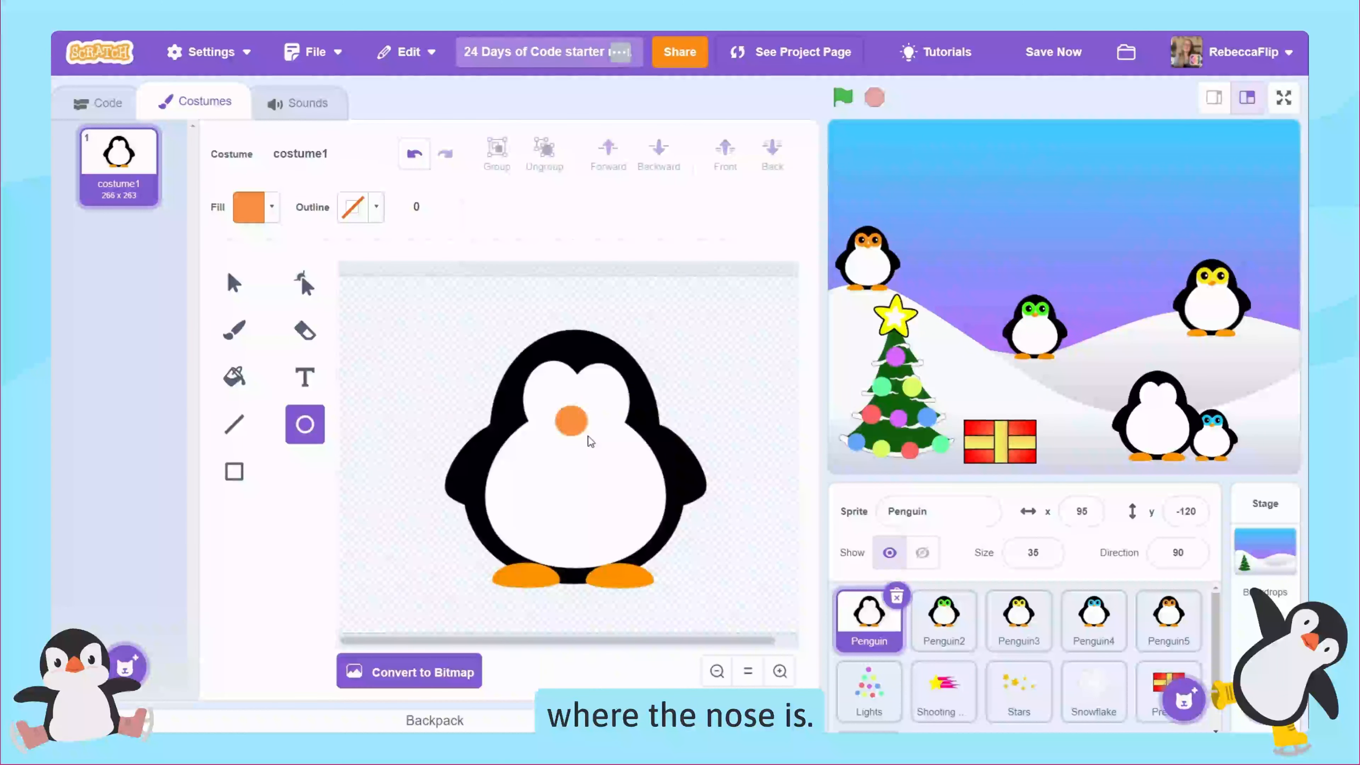
pyautogui.moveTo(590, 441)
pyautogui.mouseDown()
pyautogui.moveTo(583, 432)
pyautogui.moveTo(607, 465)
pyautogui.moveTo(585, 434)
pyautogui.moveTo(599, 449)
pyautogui.mouseUp()
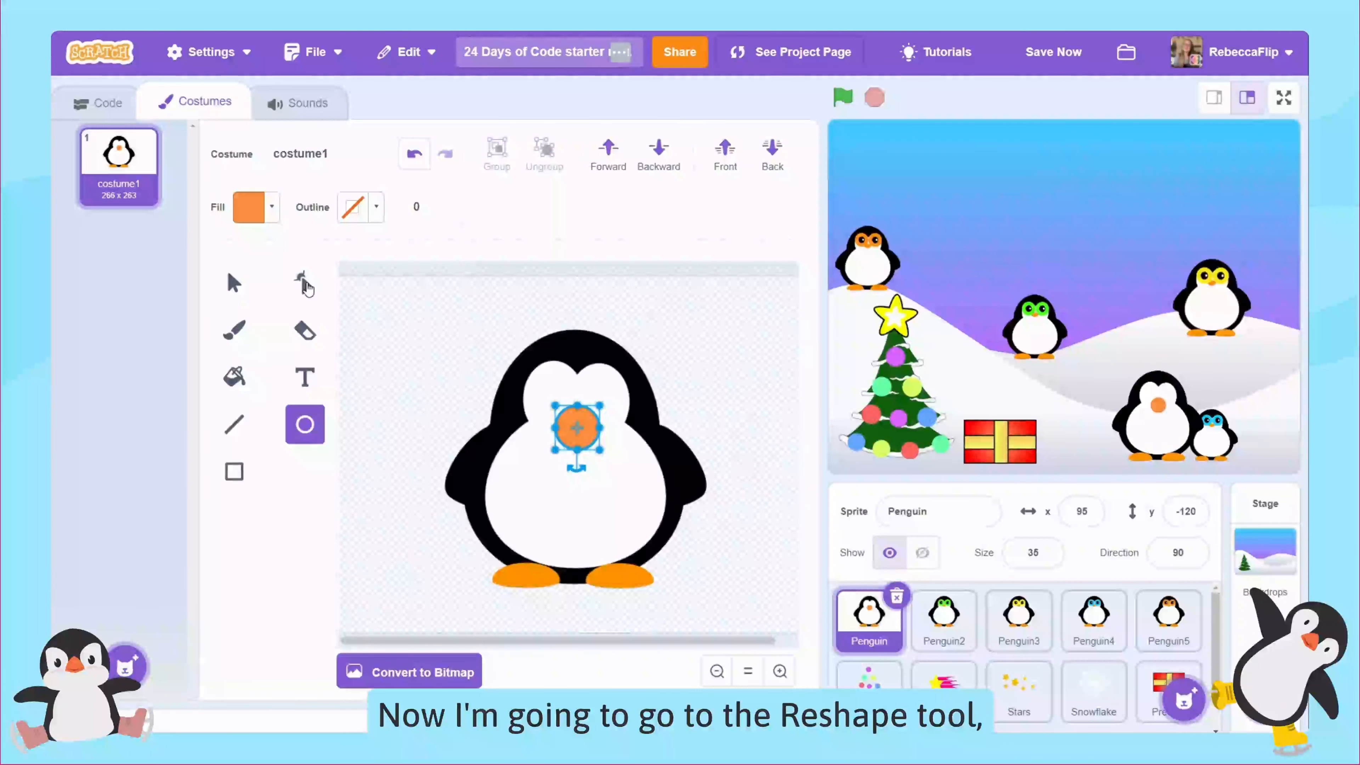
# Reshape the orange circle into a beak by deleting its top point and making its bottom point pointed
pyautogui.click(303, 283)
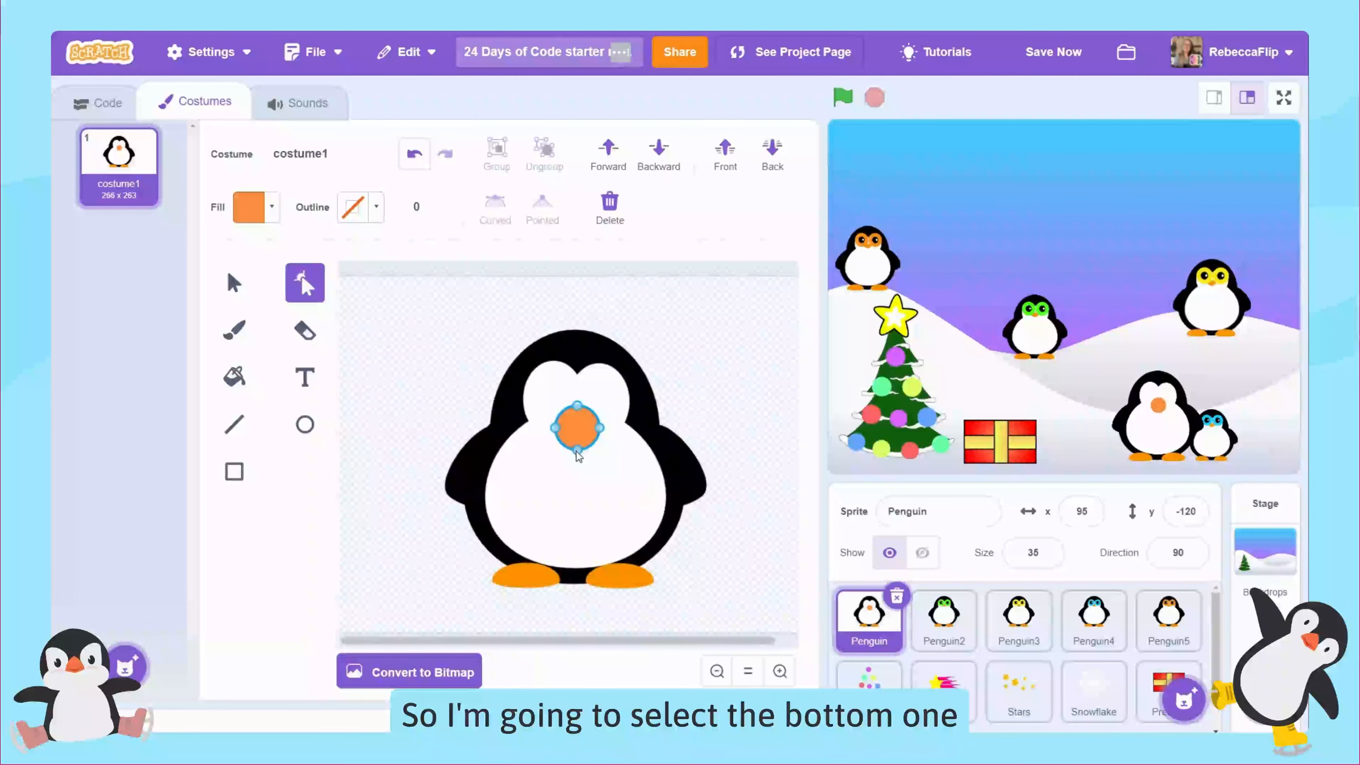
pyautogui.click(578, 406)
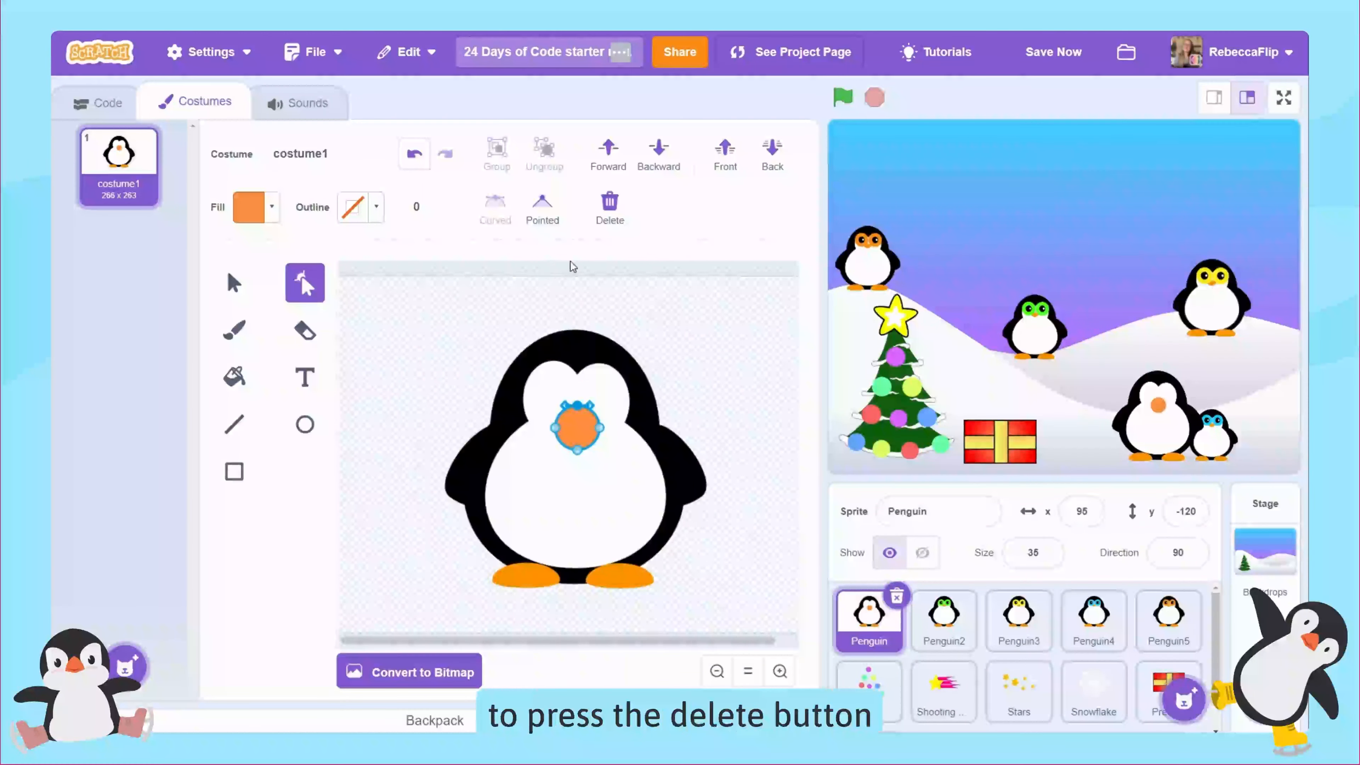
pyautogui.click(610, 209)
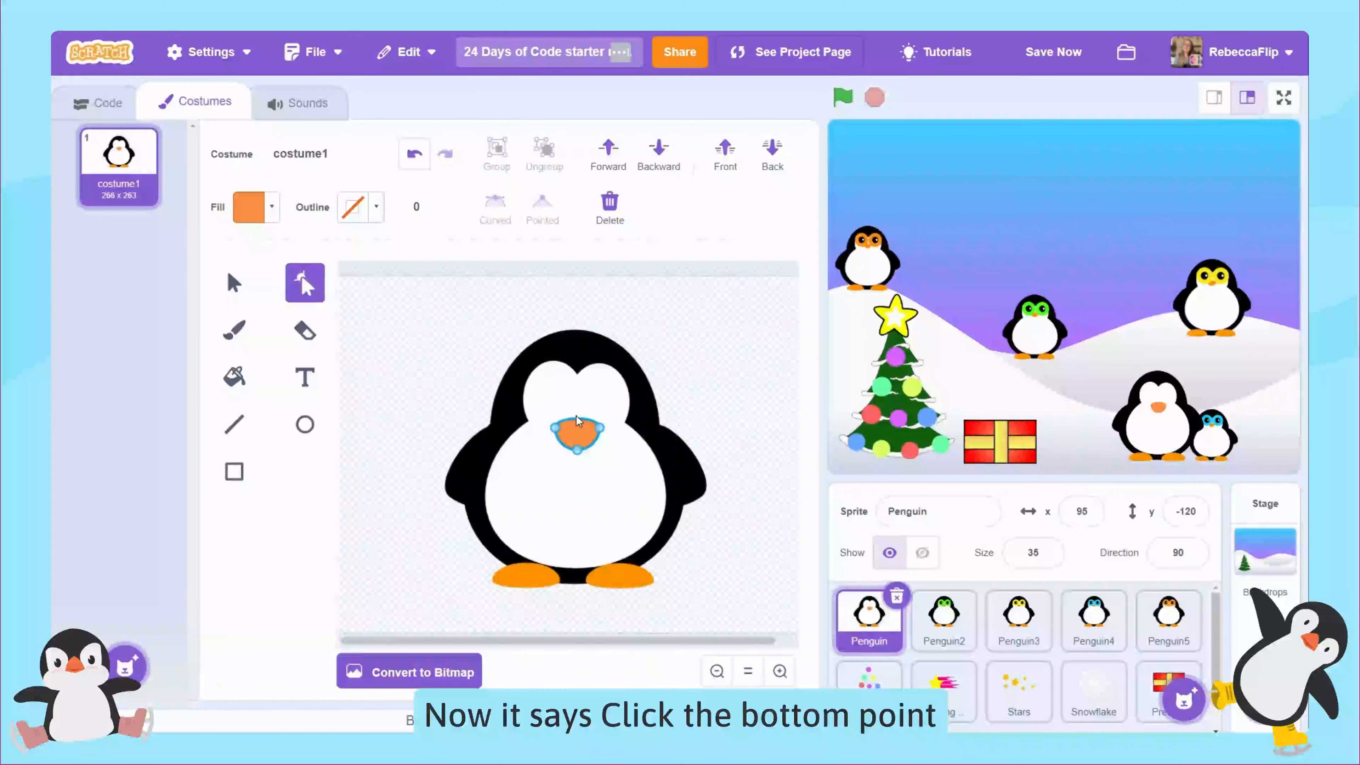
pyautogui.click(578, 452)
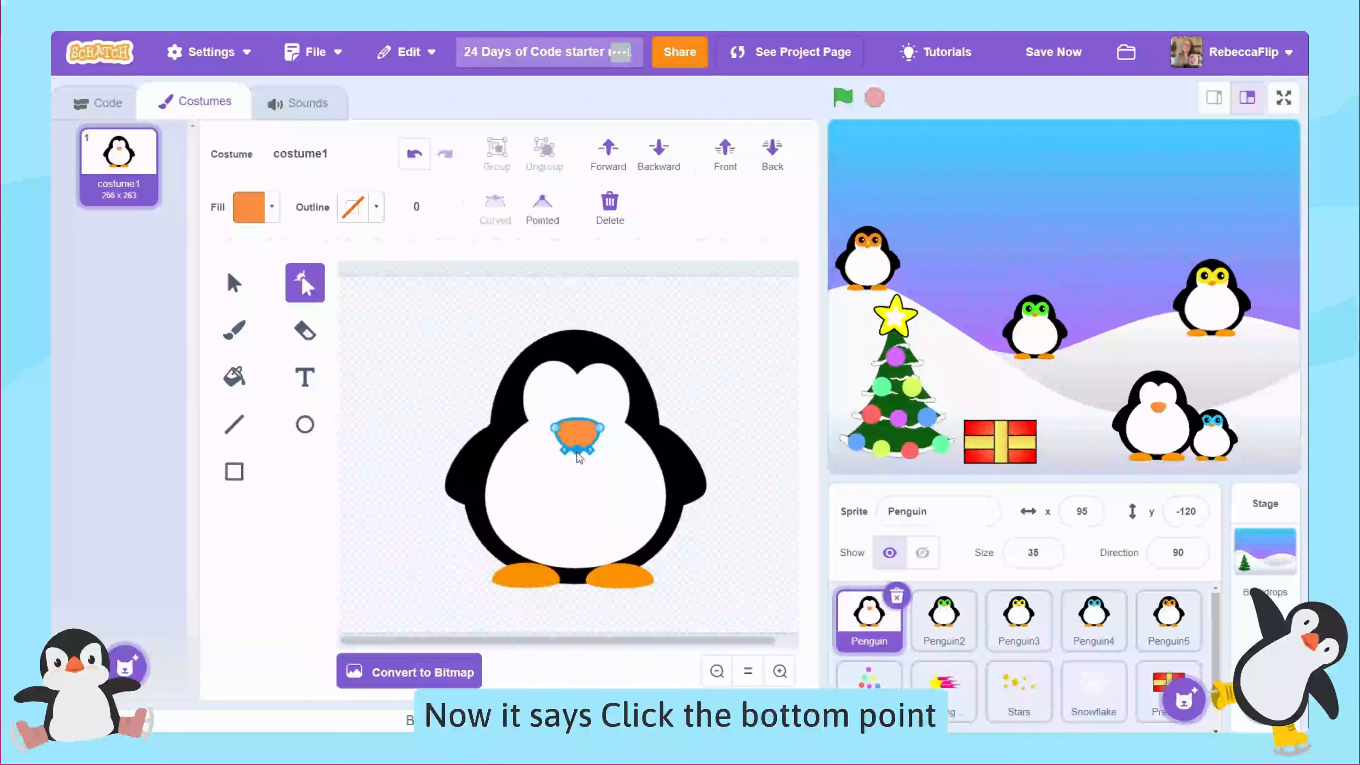
pyautogui.click(541, 209)
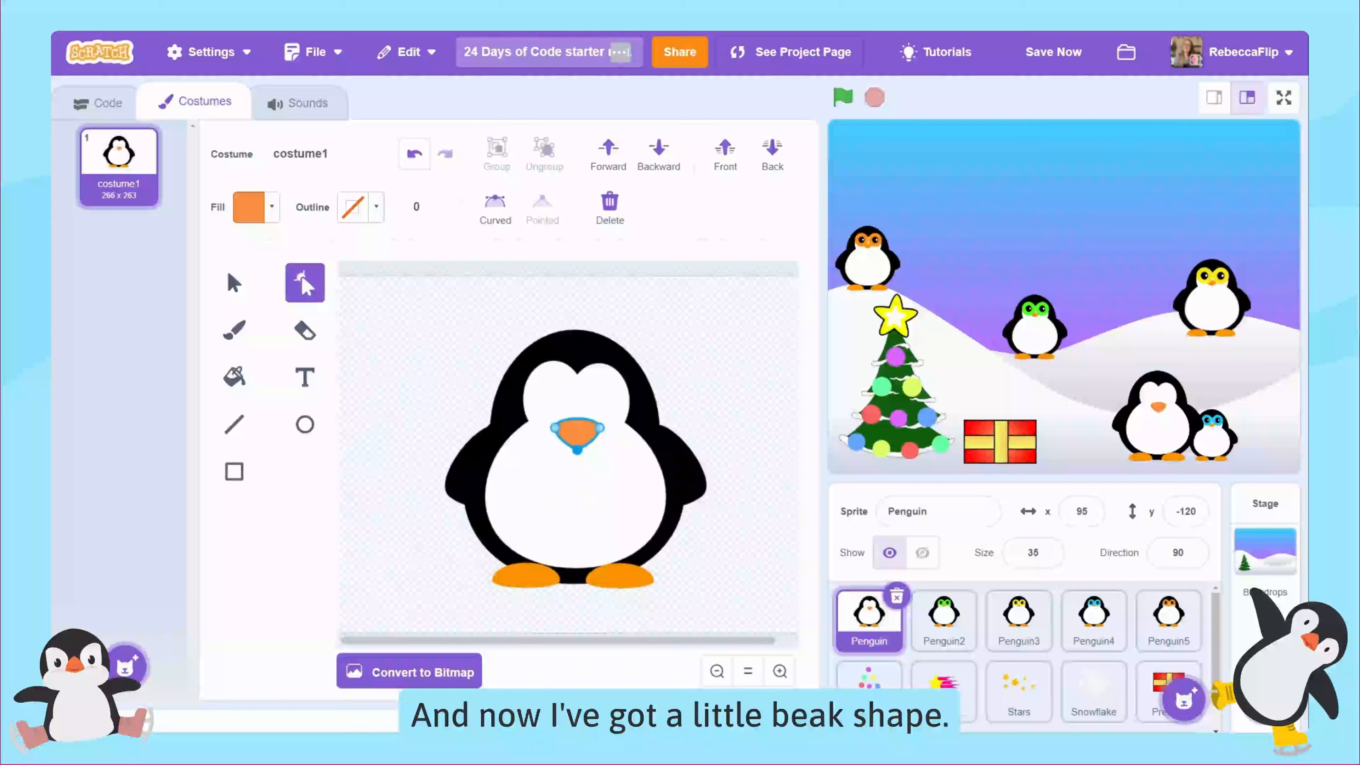
pyautogui.click(707, 373)
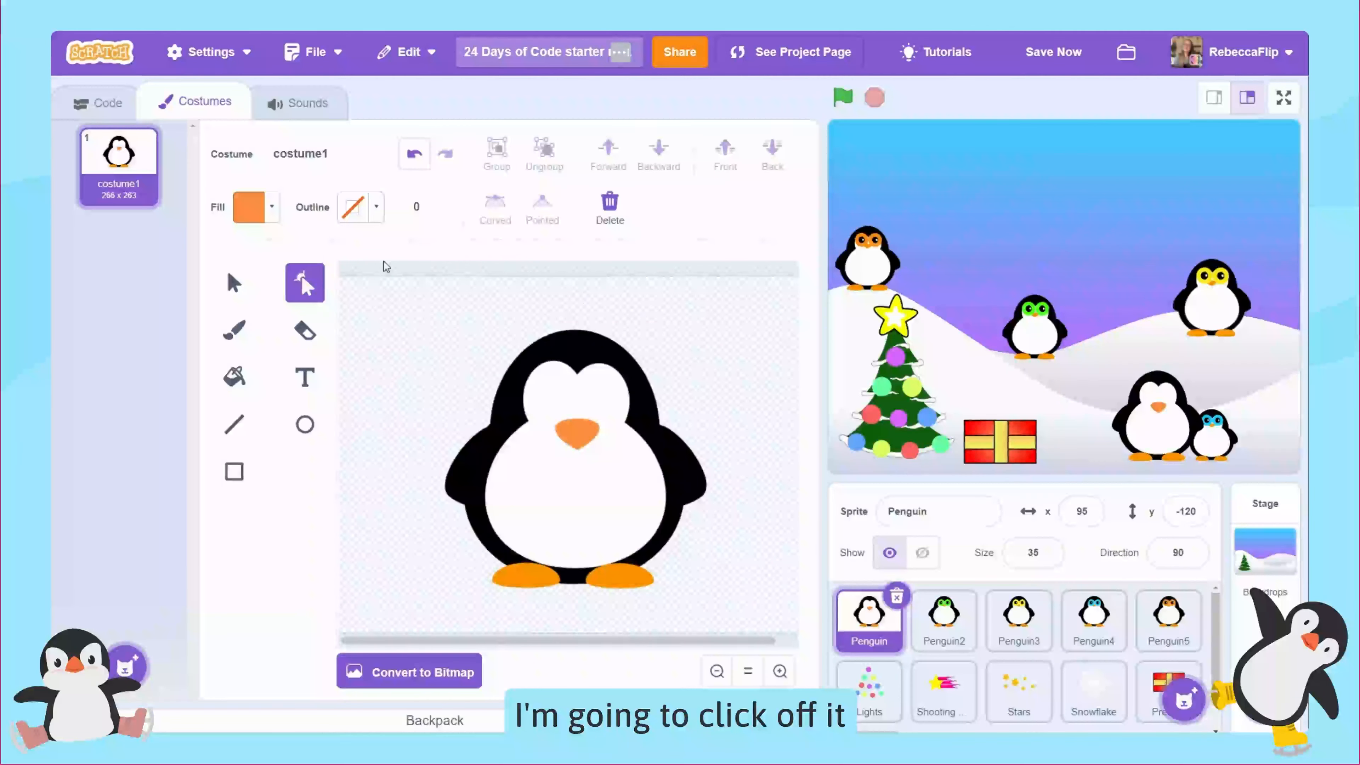
pyautogui.click(230, 287)
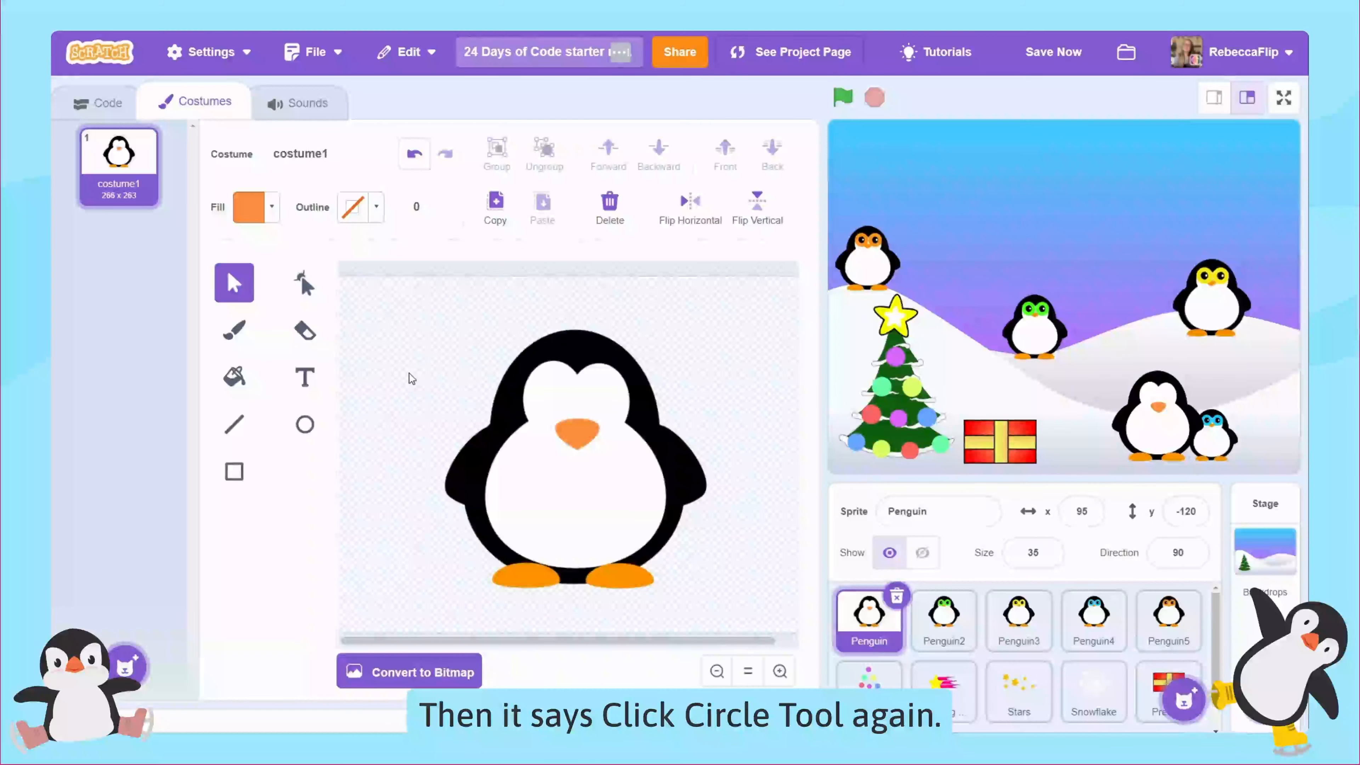
# Set the Circle tool to a black fill with brightness 0 and an outline width of 25
pyautogui.click(307, 428)
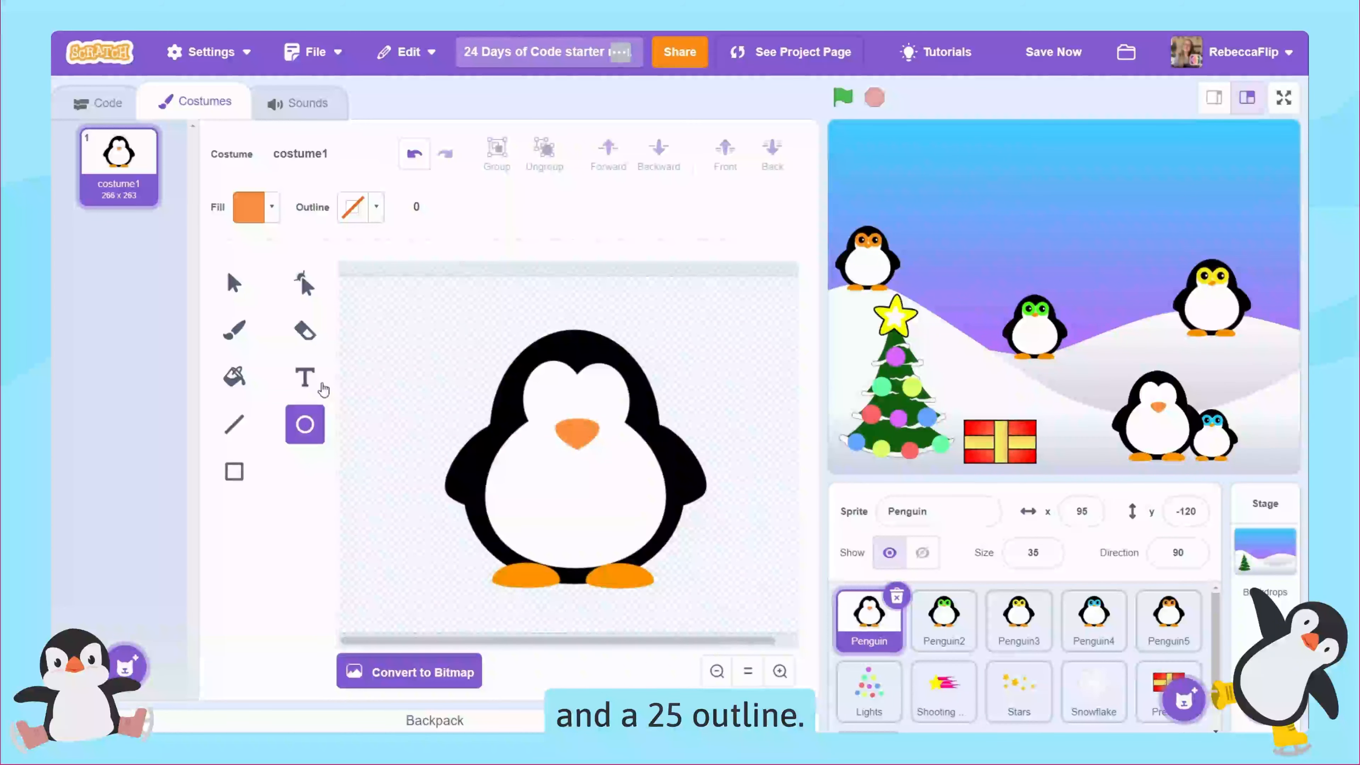
pyautogui.click(250, 207)
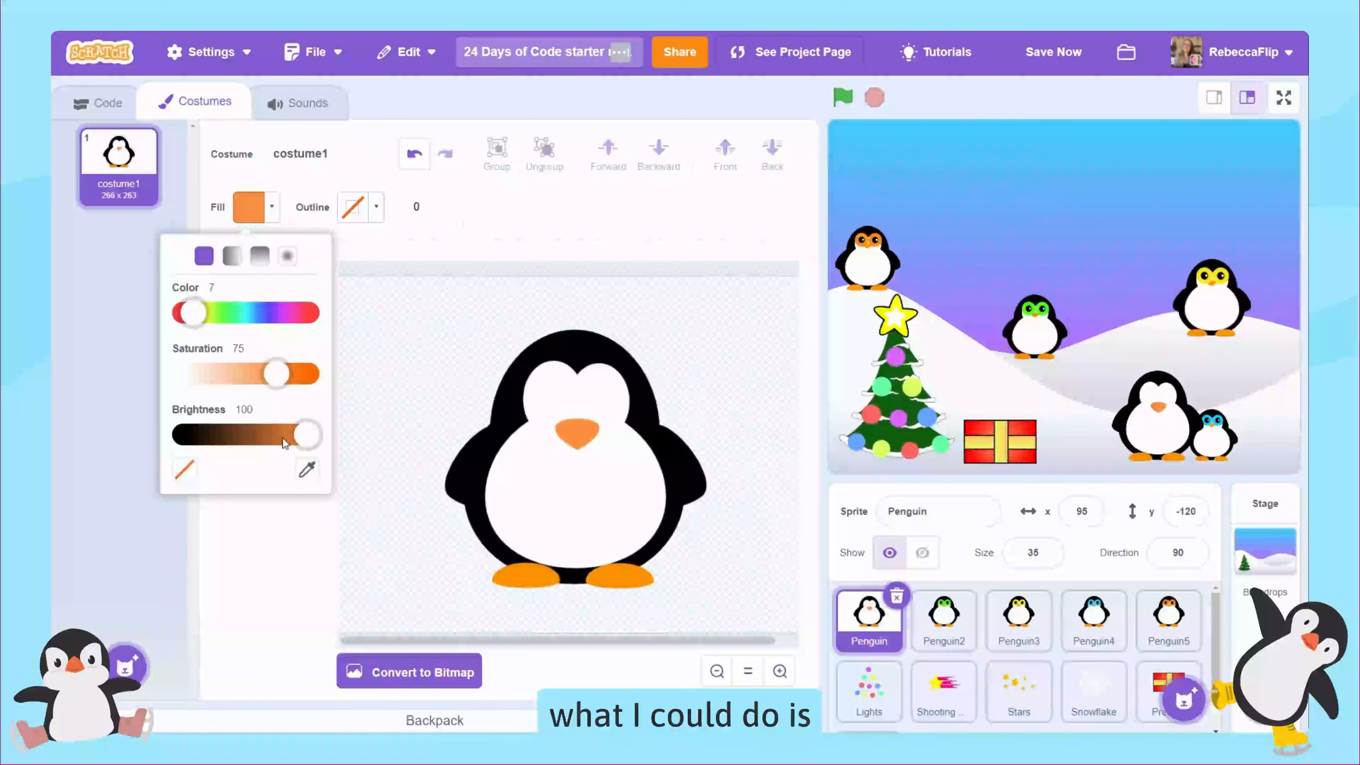
pyautogui.moveTo(303, 436); pyautogui.dragTo(154, 439)
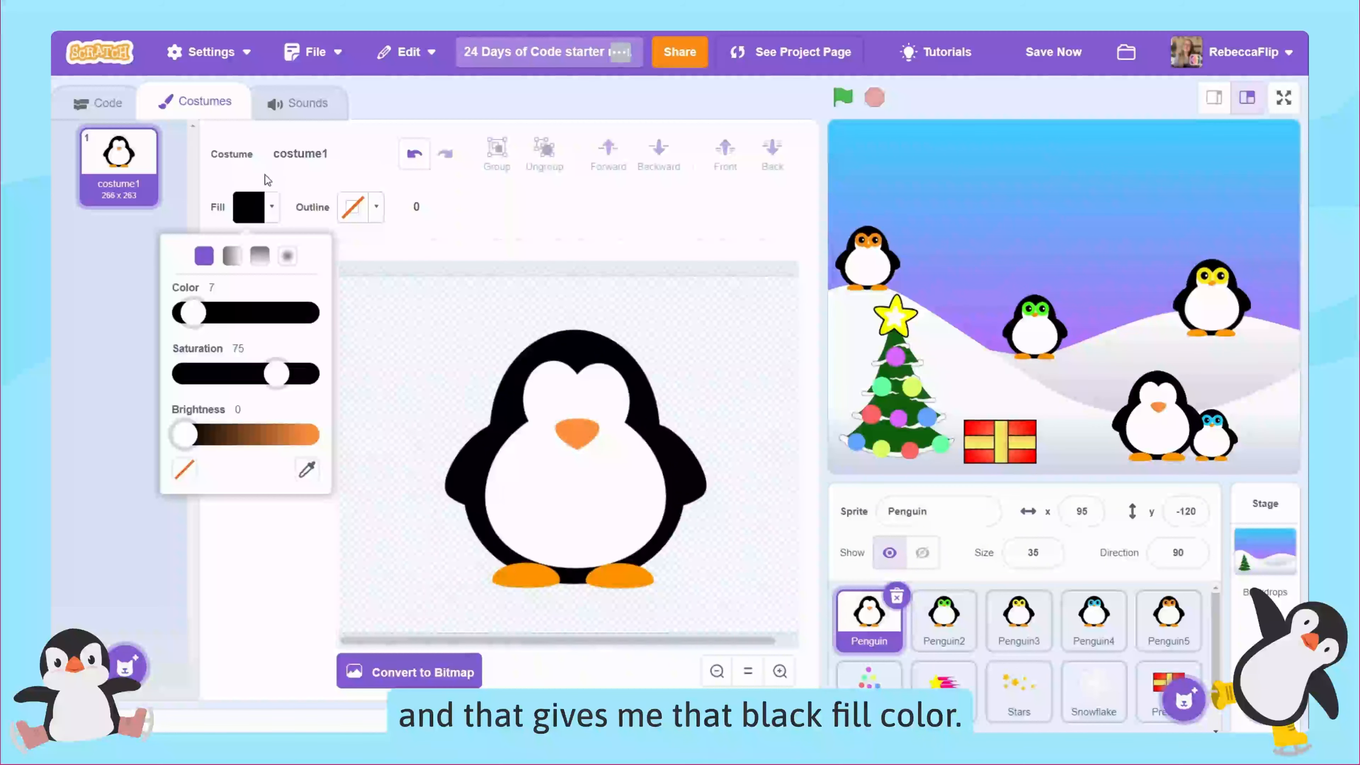
pyautogui.click(416, 207)
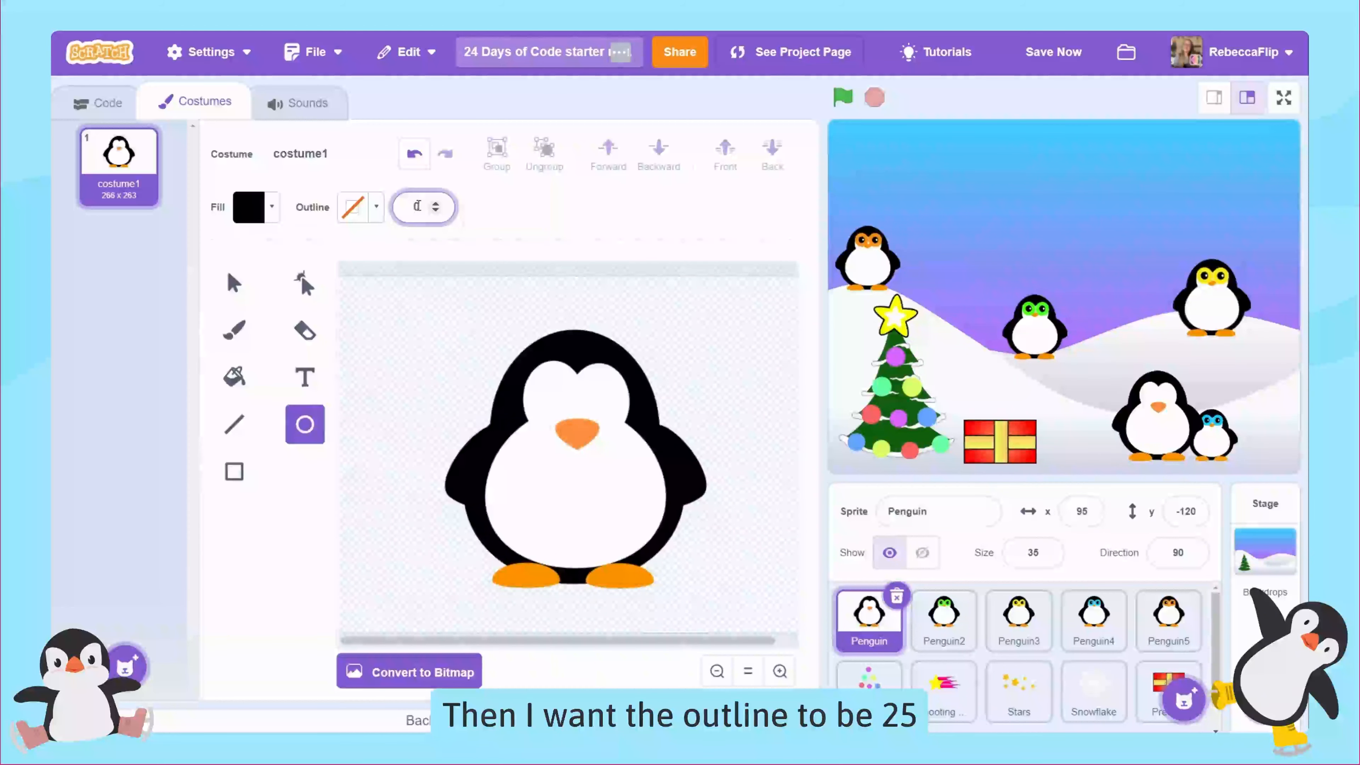
pyautogui.write('25')
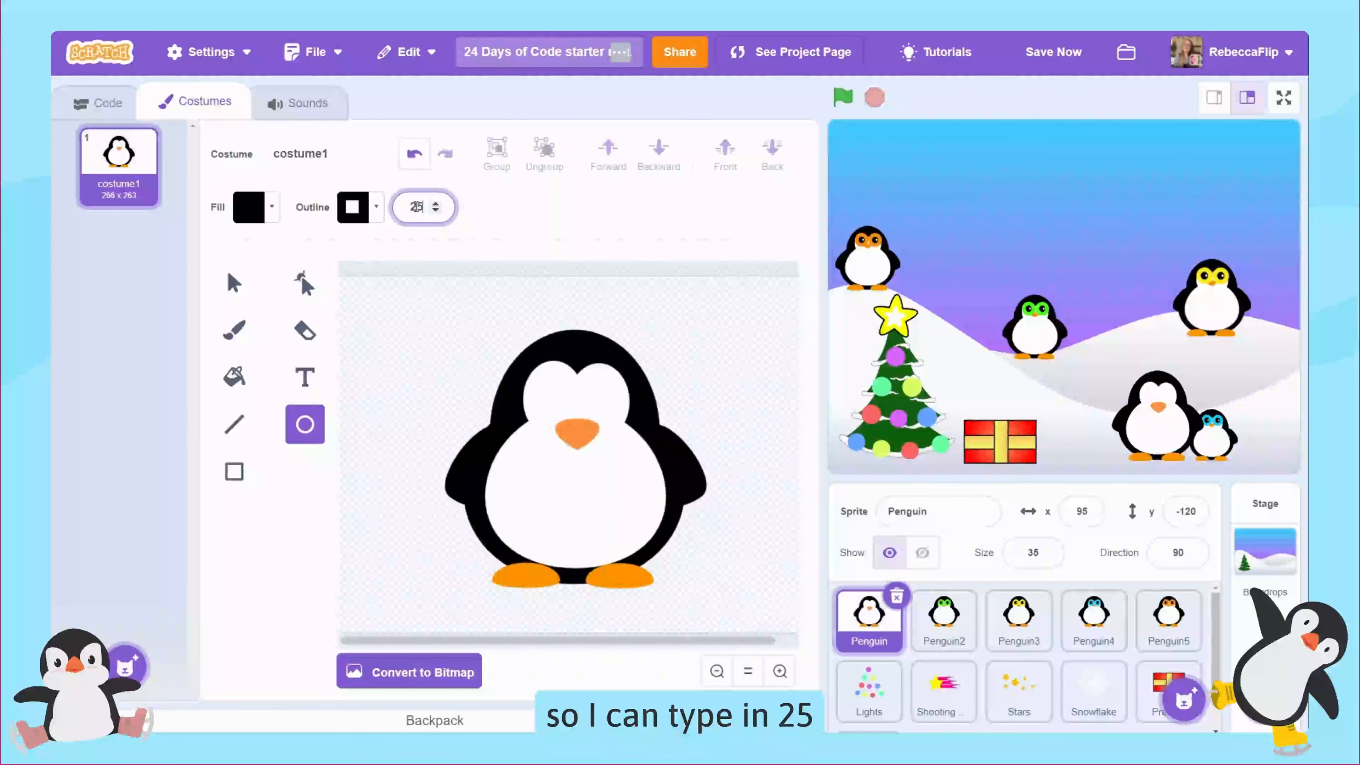
pyautogui.click(435, 204)
pyautogui.click(436, 203)
pyautogui.click(435, 203)
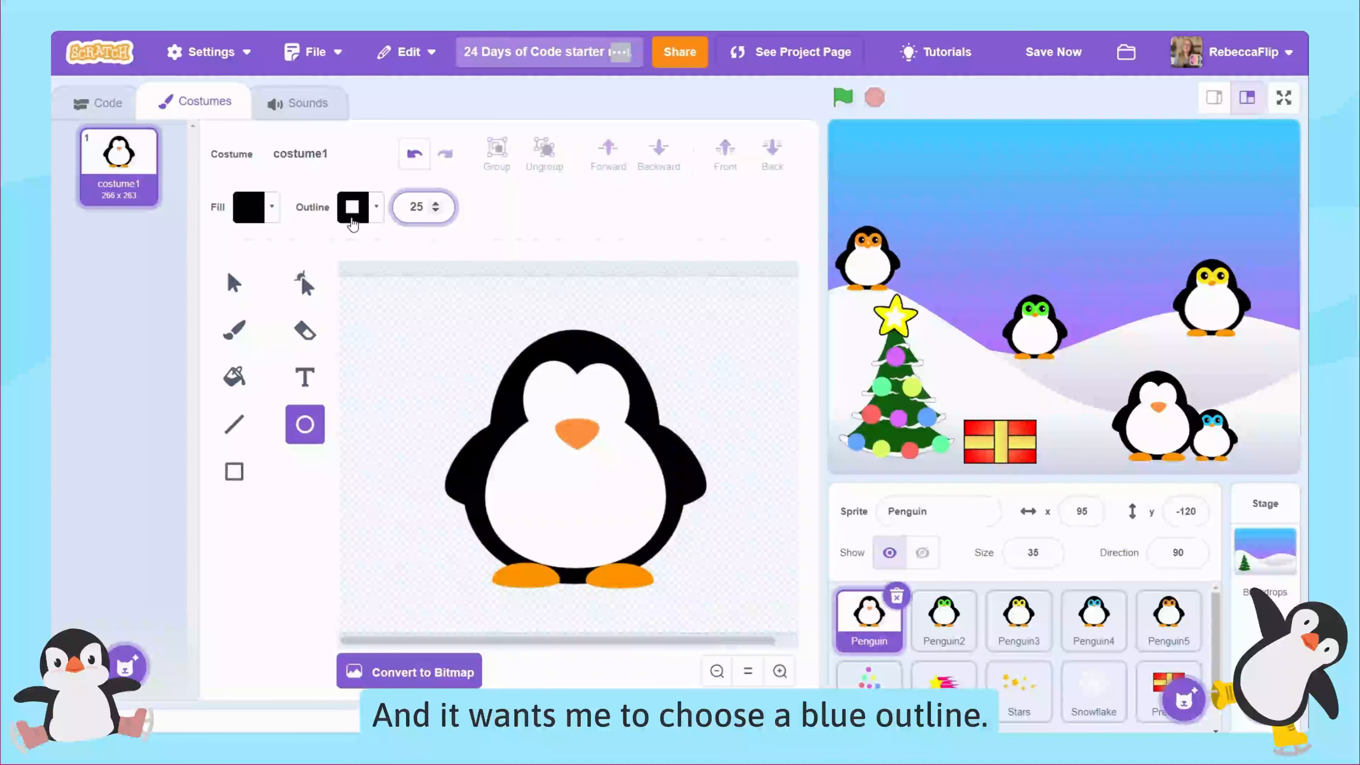
# Set the outline to blue with color 54 and brightness 100, and draw a round eye on the left side of the penguin's face
pyautogui.click(351, 217)
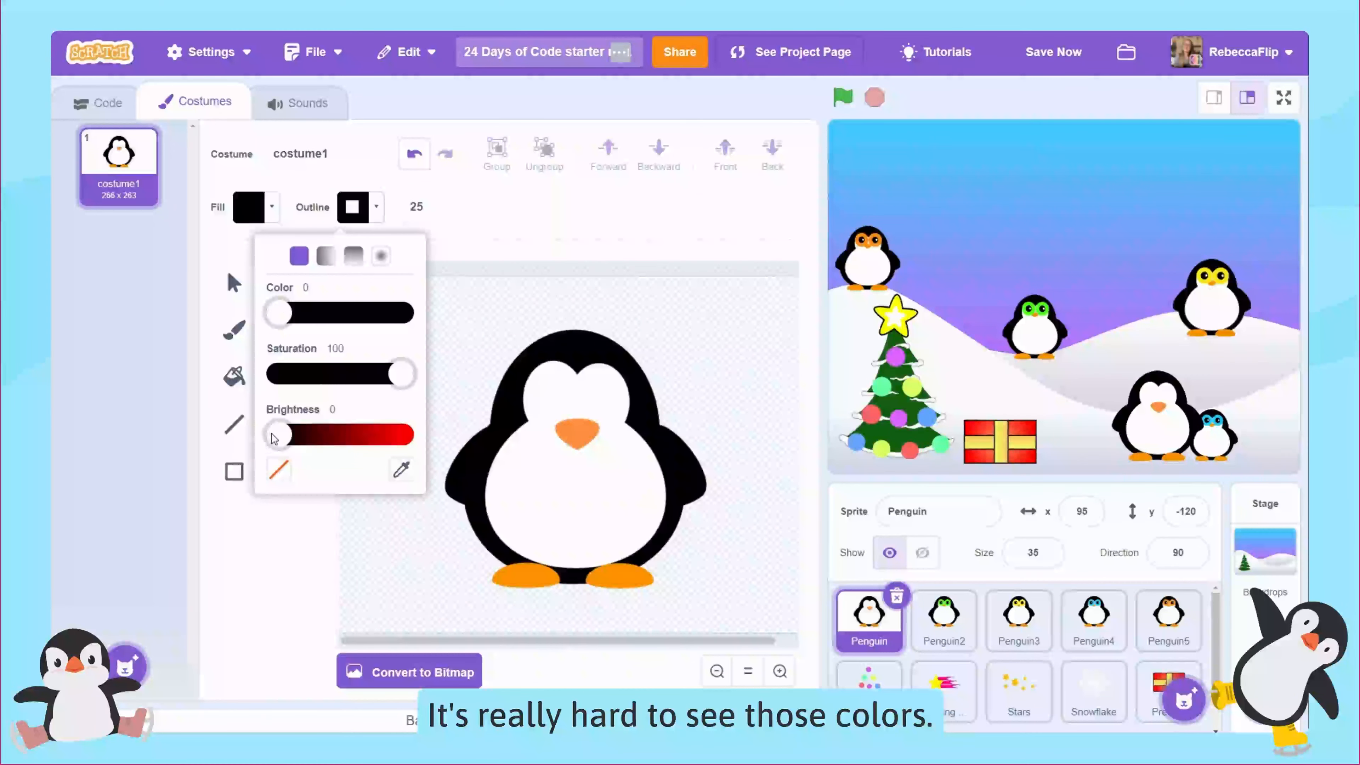
pyautogui.moveTo(280, 436); pyautogui.dragTo(413, 440)
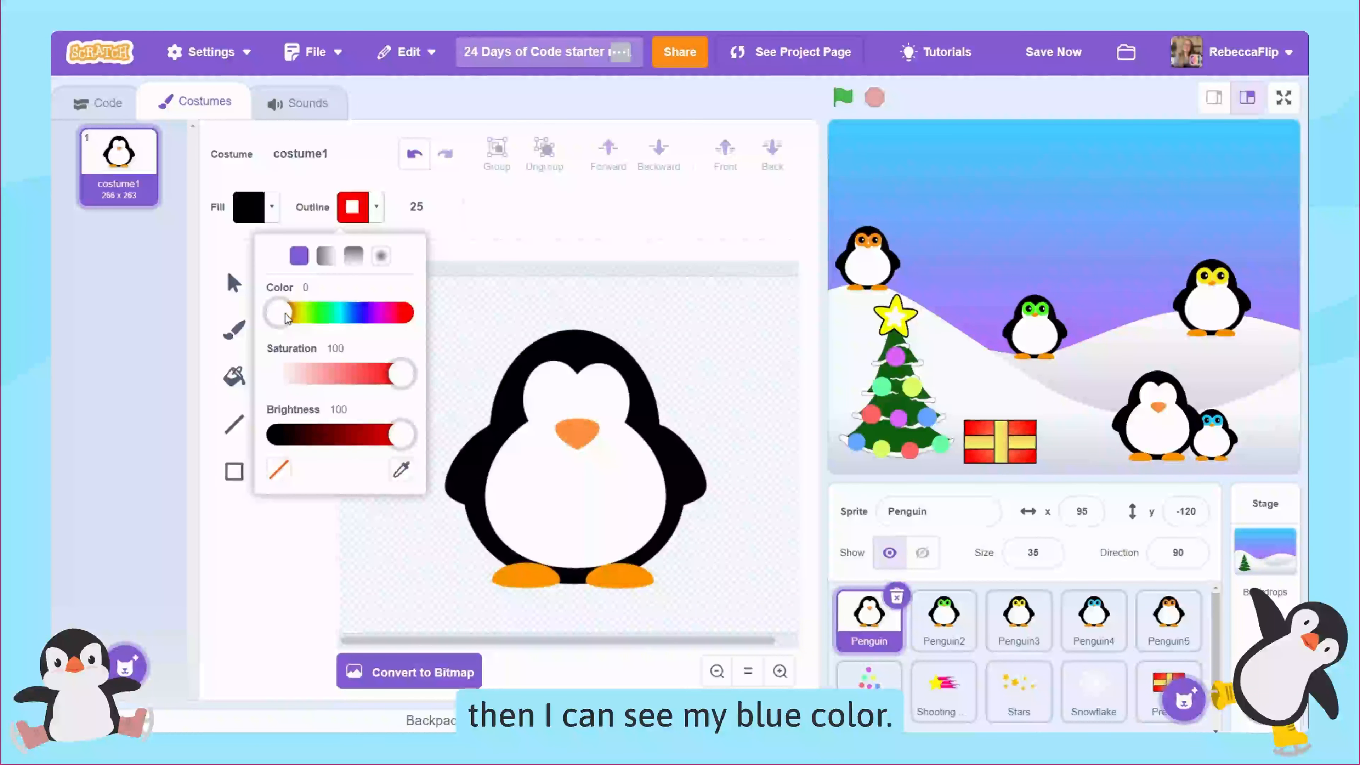
pyautogui.moveTo(280, 314); pyautogui.dragTo(347, 317)
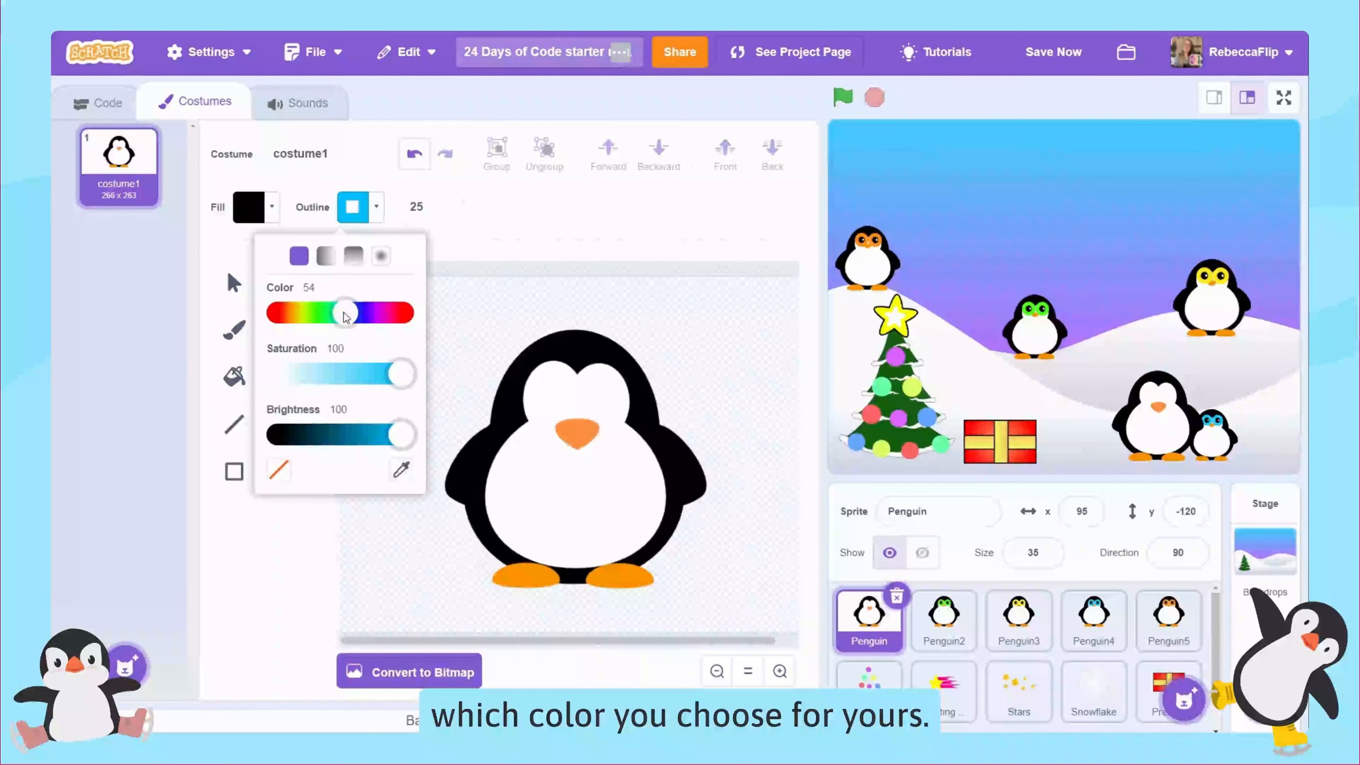
pyautogui.click(490, 216)
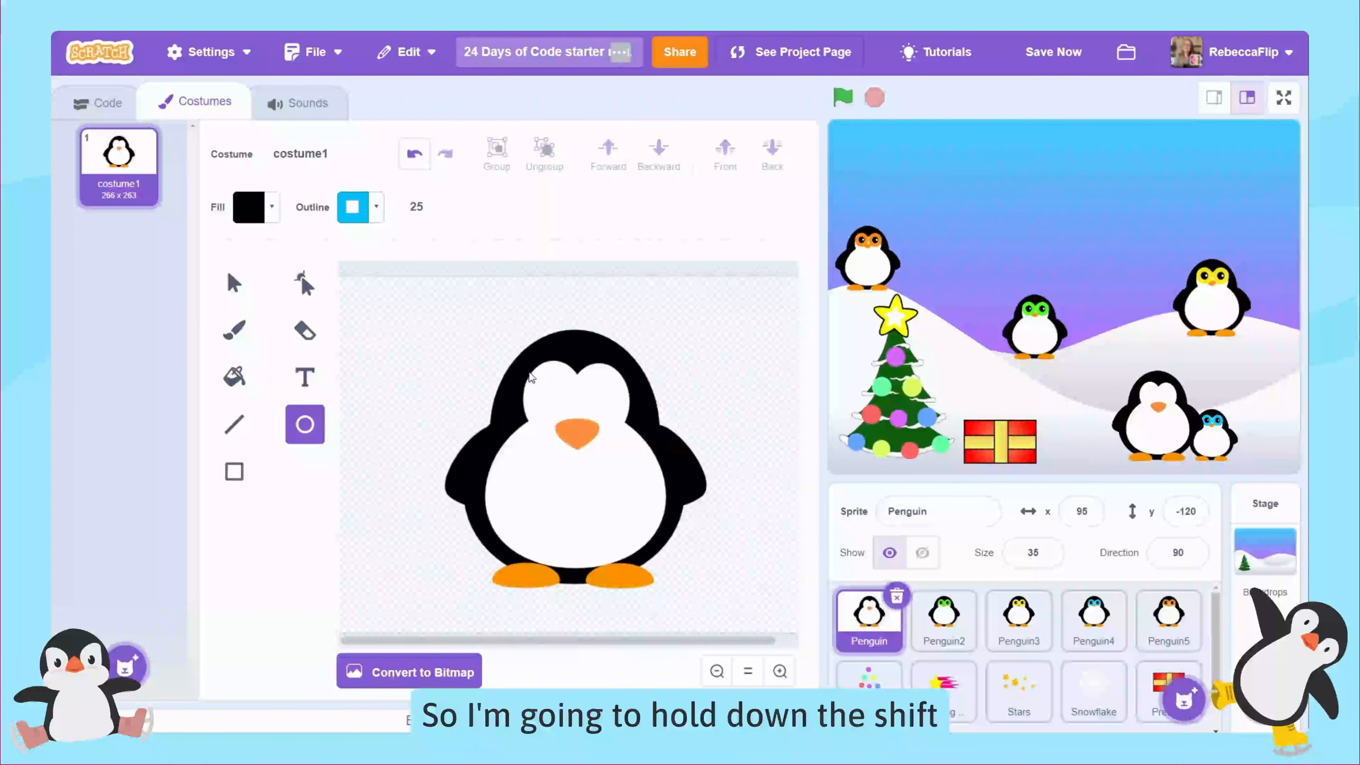
pyautogui.moveTo(523, 366); pyautogui.dragTo(568, 414)
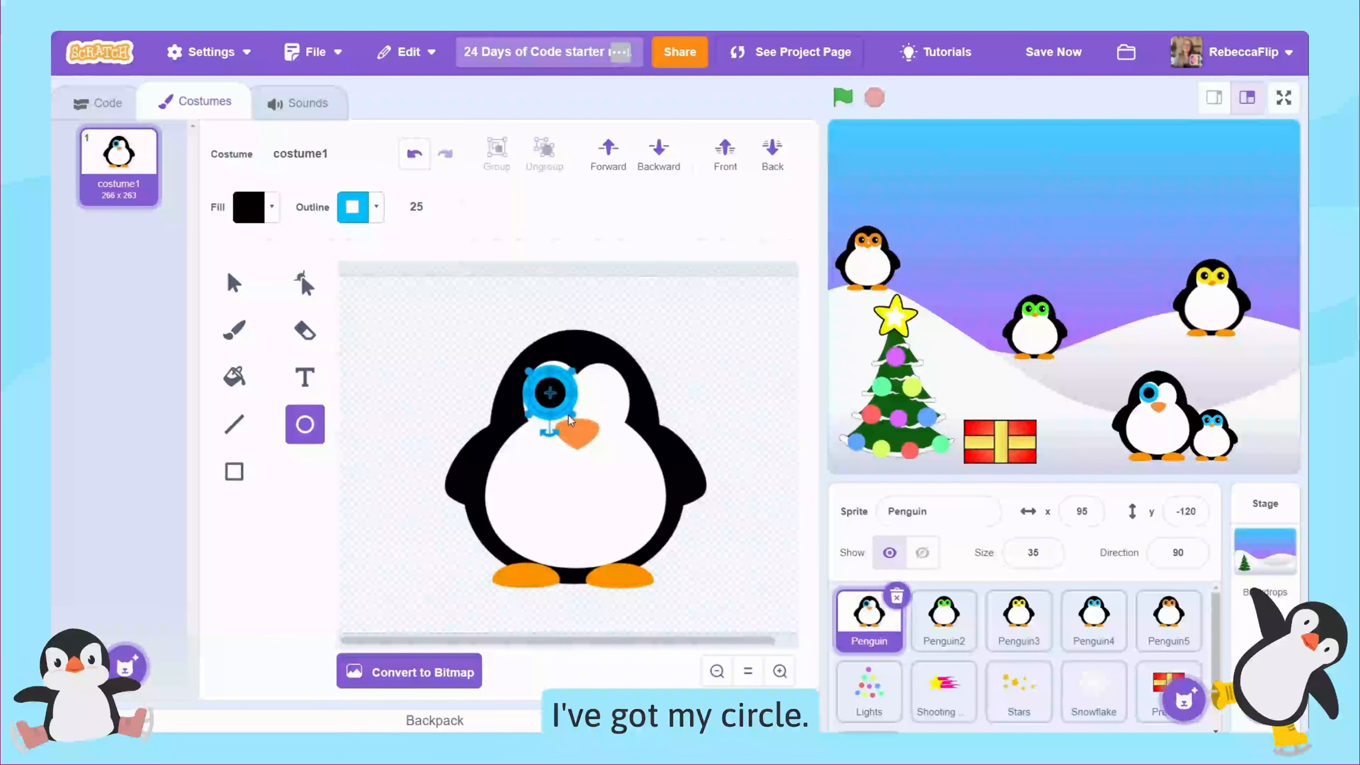
pyautogui.click(426, 319)
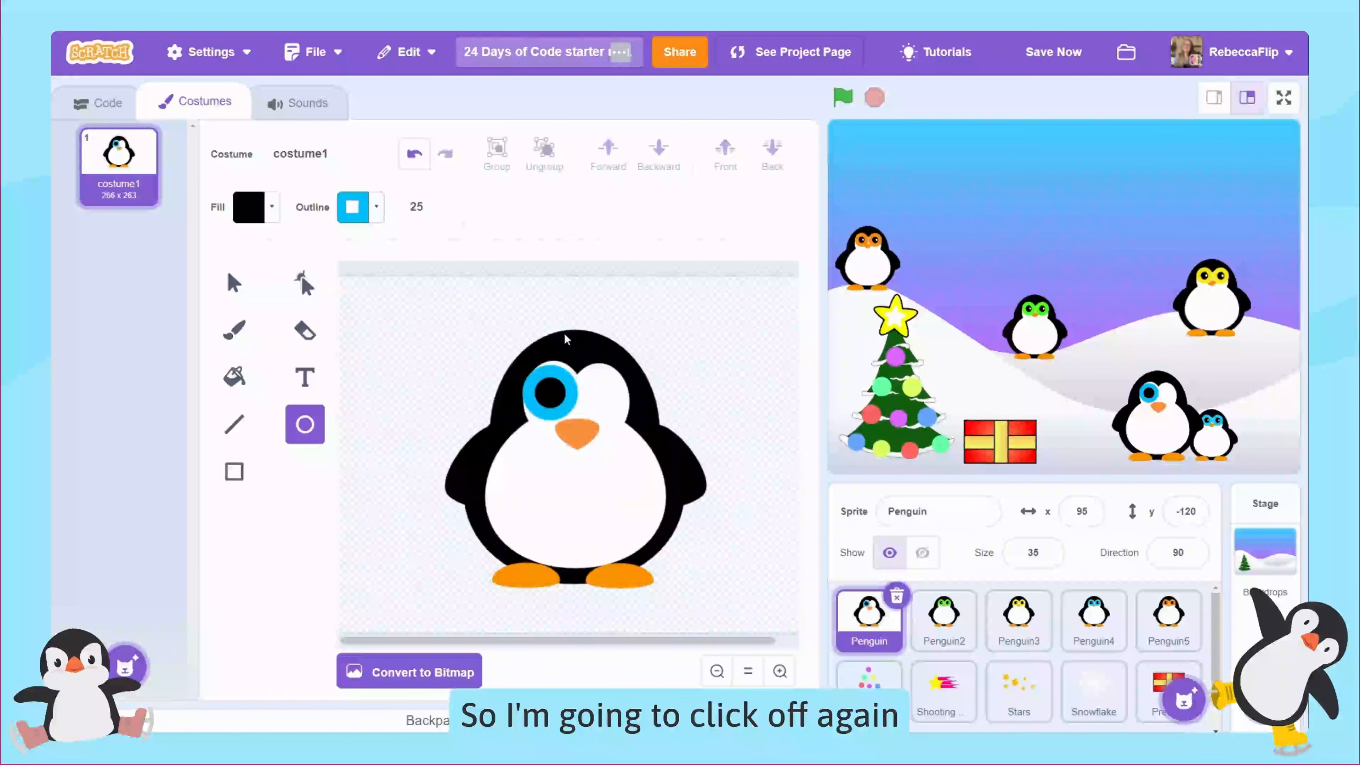
# Change the Circle tool's fill to white with saturation 0 and brightness 100, and remove its outline
pyautogui.click(242, 206)
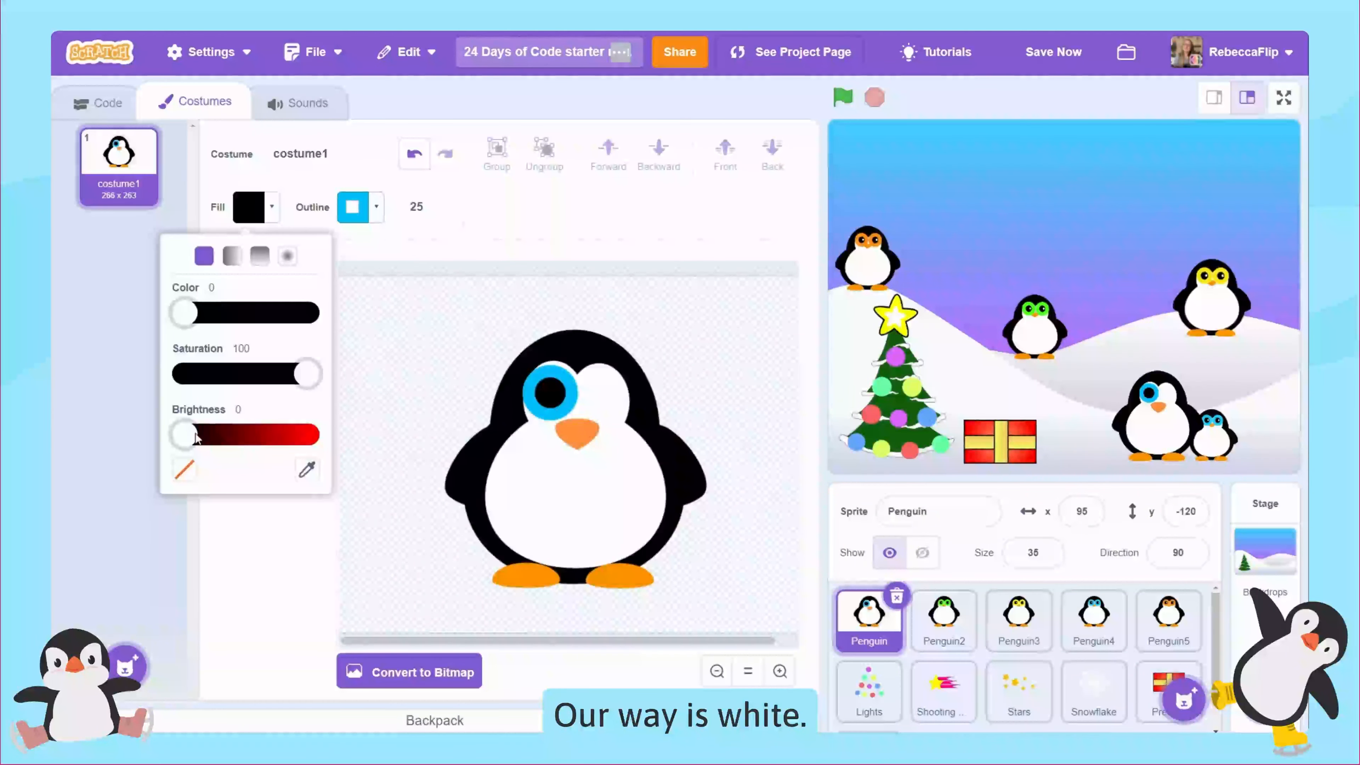
pyautogui.moveTo(185, 440); pyautogui.dragTo(311, 436)
pyautogui.moveTo(313, 377); pyautogui.dragTo(164, 371)
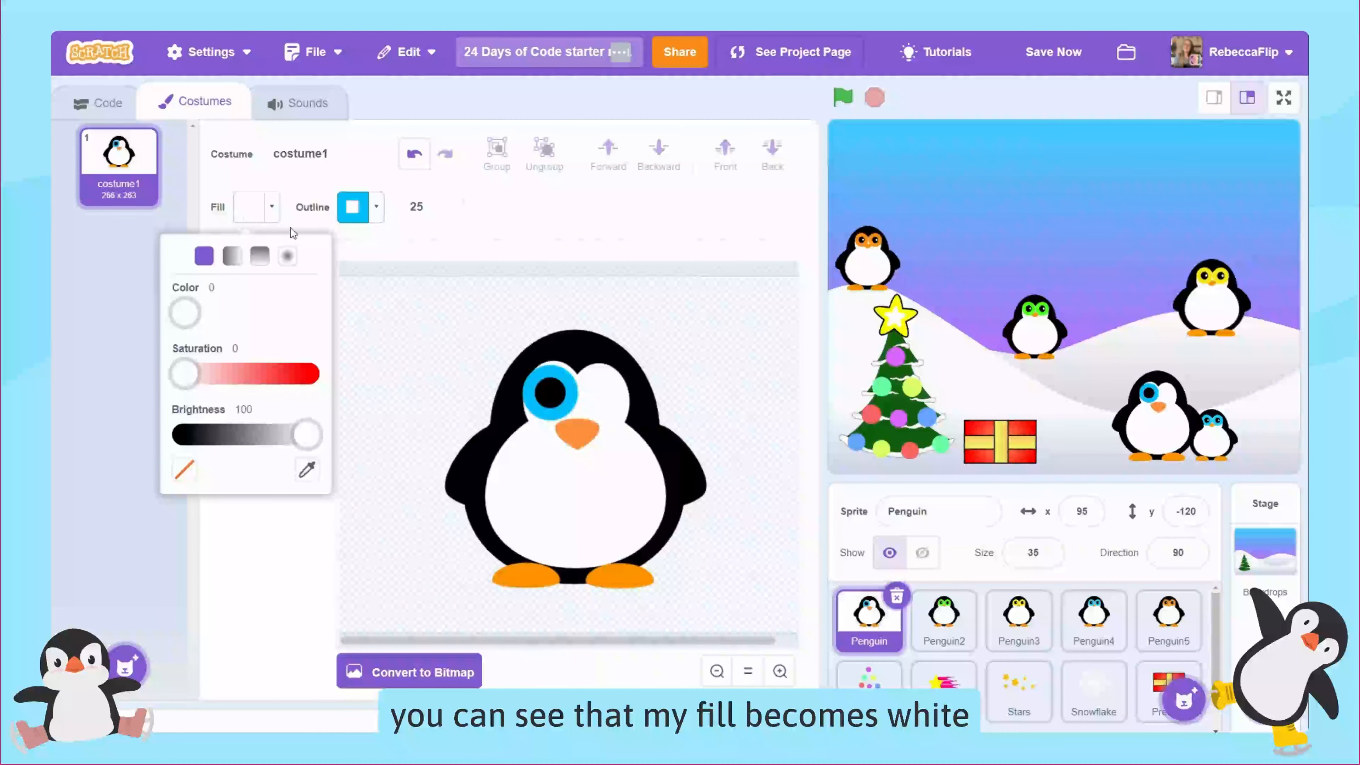
pyautogui.click(361, 218)
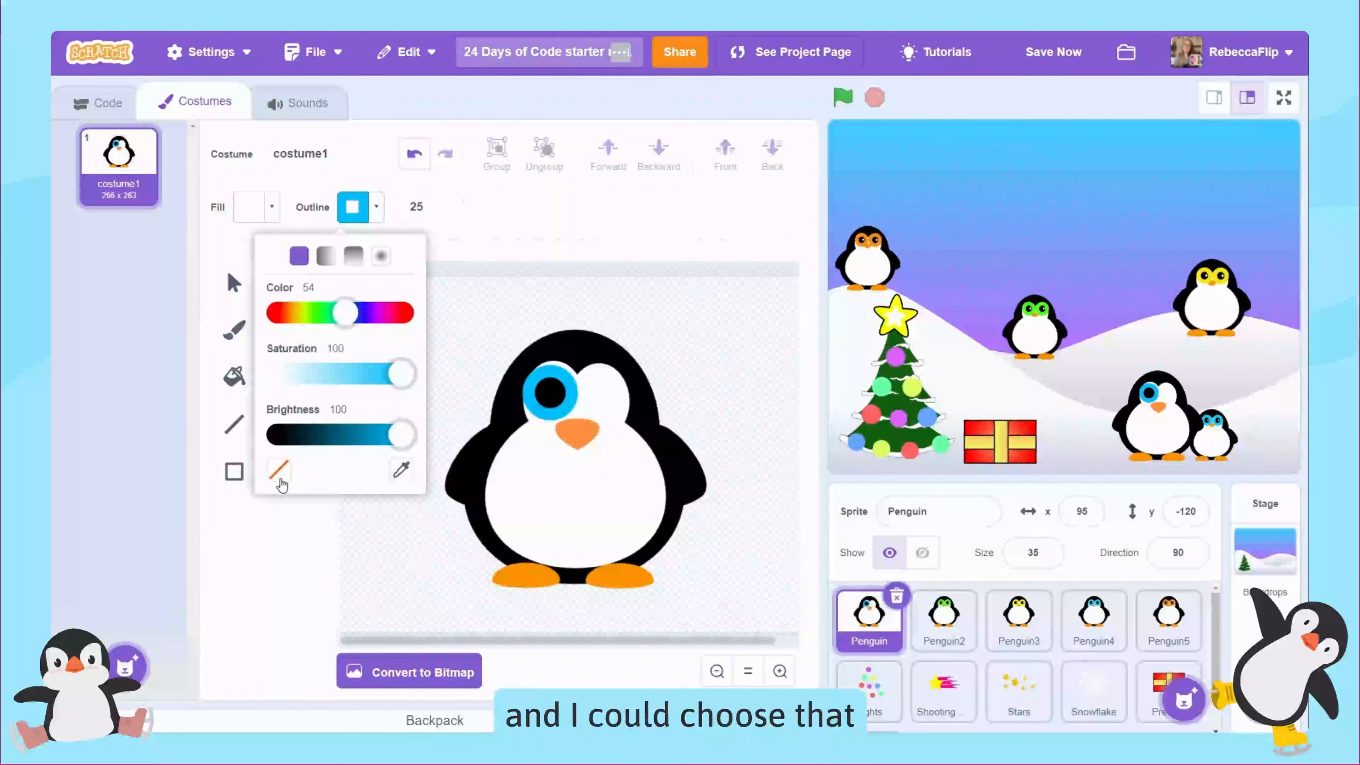
pyautogui.click(279, 471)
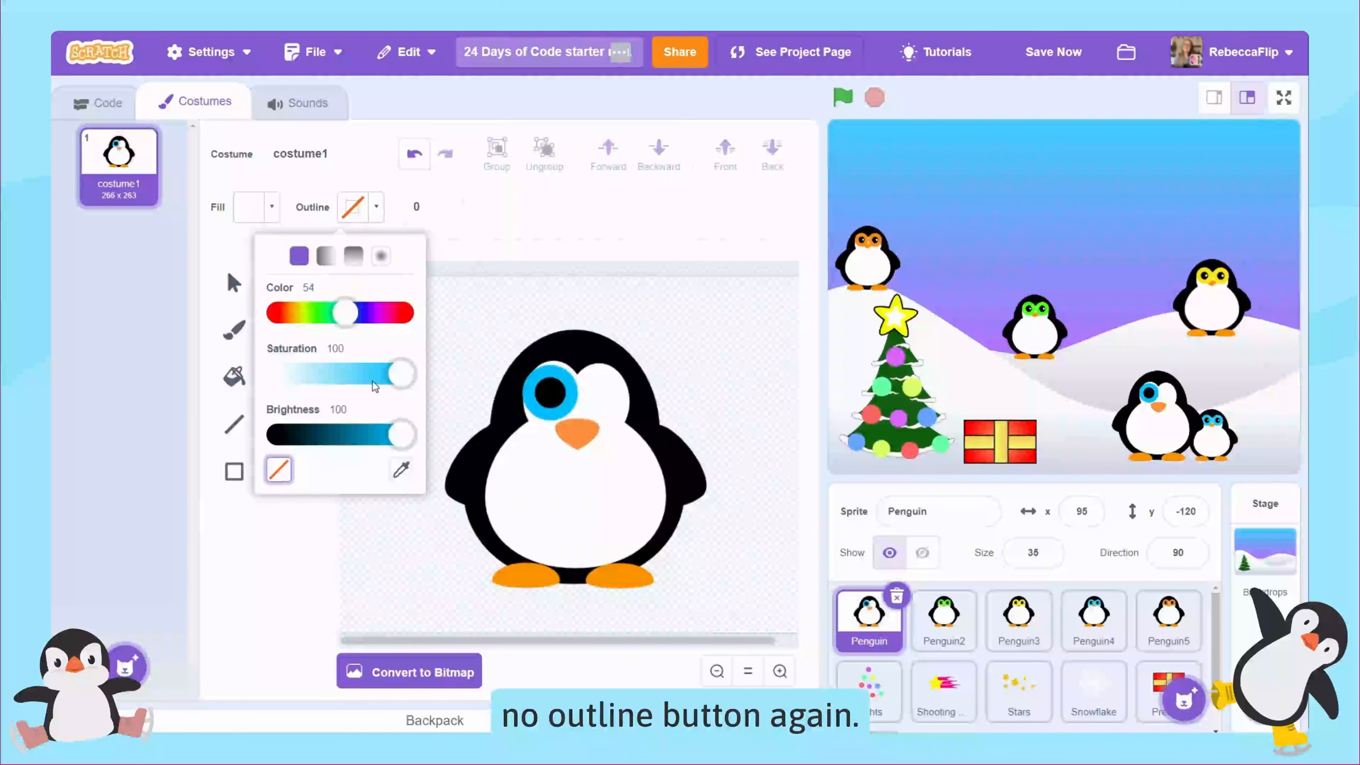
# Draw a small white circle as a highlight in the upper right of the left eye's black pupil
pyautogui.click(545, 234)
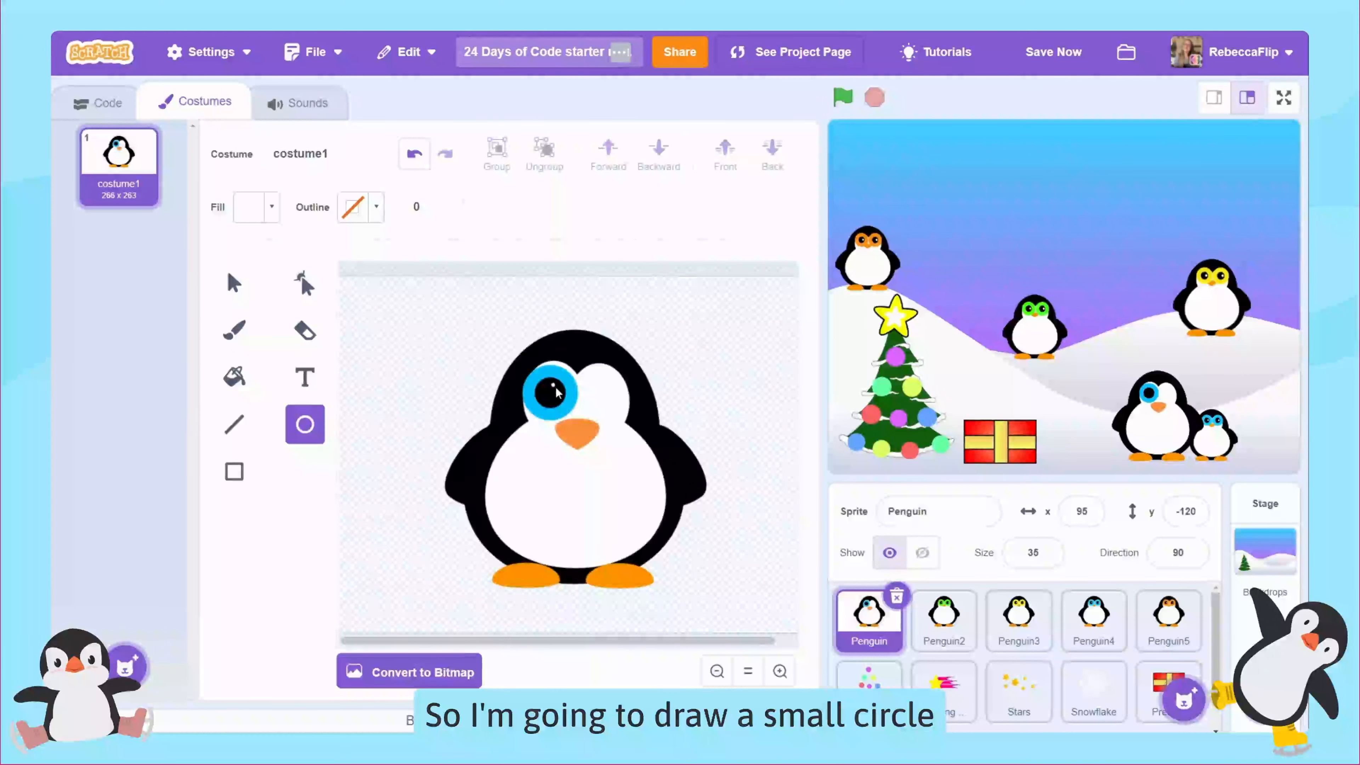
pyautogui.moveTo(555, 388); pyautogui.dragTo(560, 397)
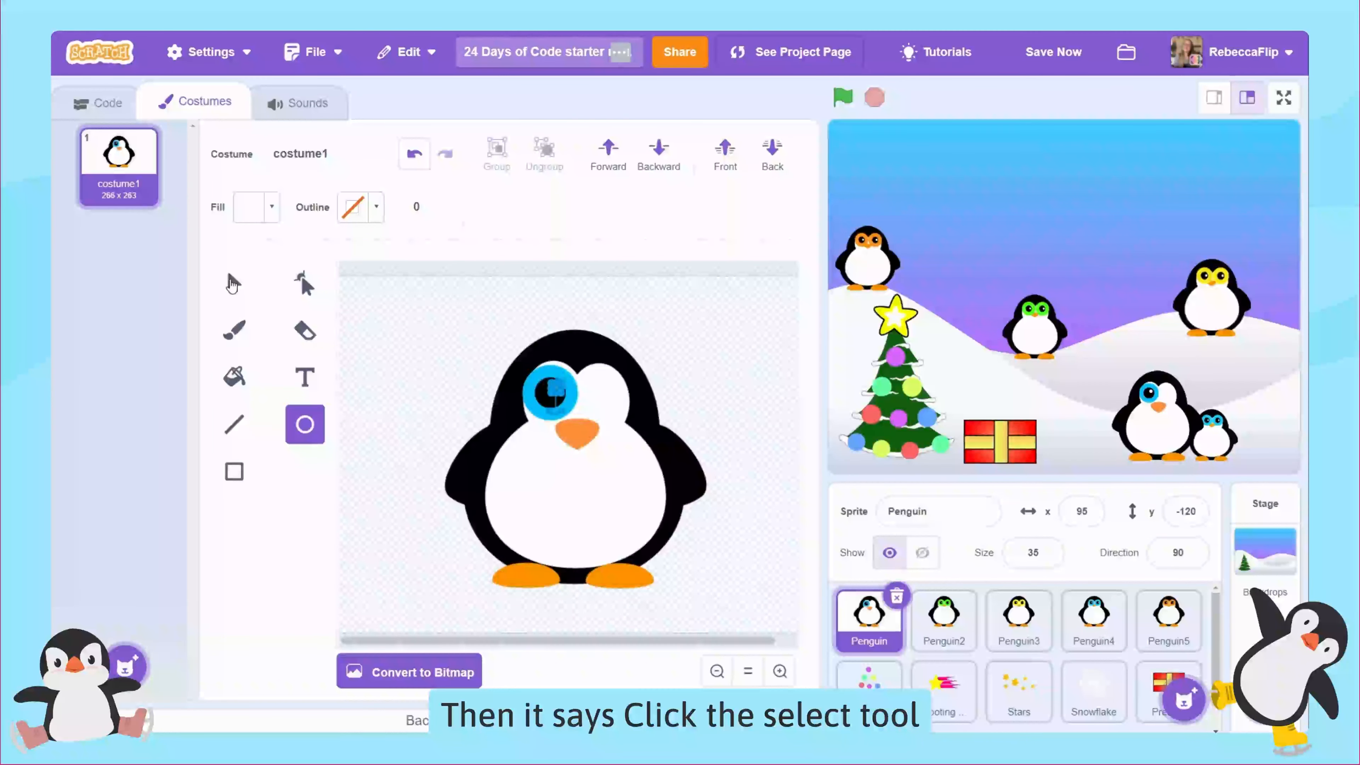
# Select both the eye and its white highlight, duplicate them, and place the copy on the right side of the penguin's face
pyautogui.click(234, 282)
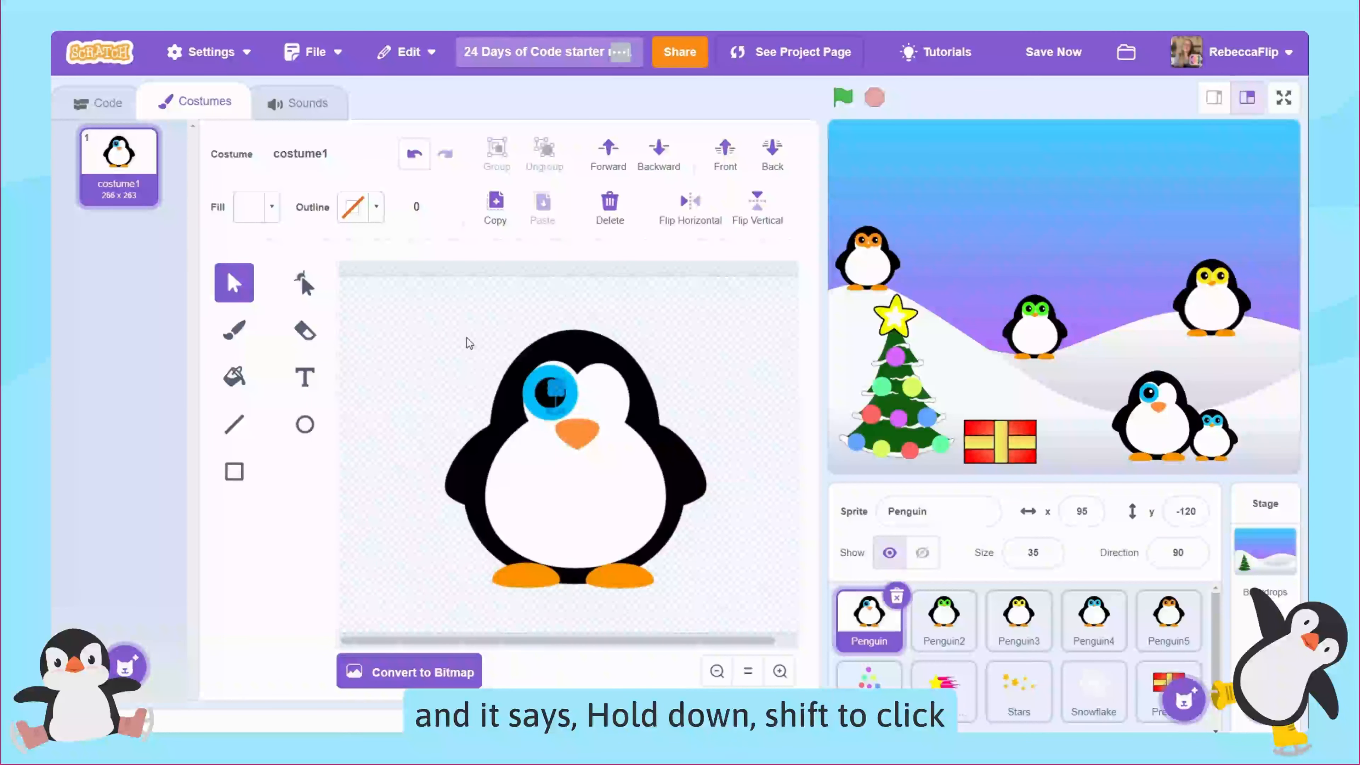
pyautogui.click(476, 345)
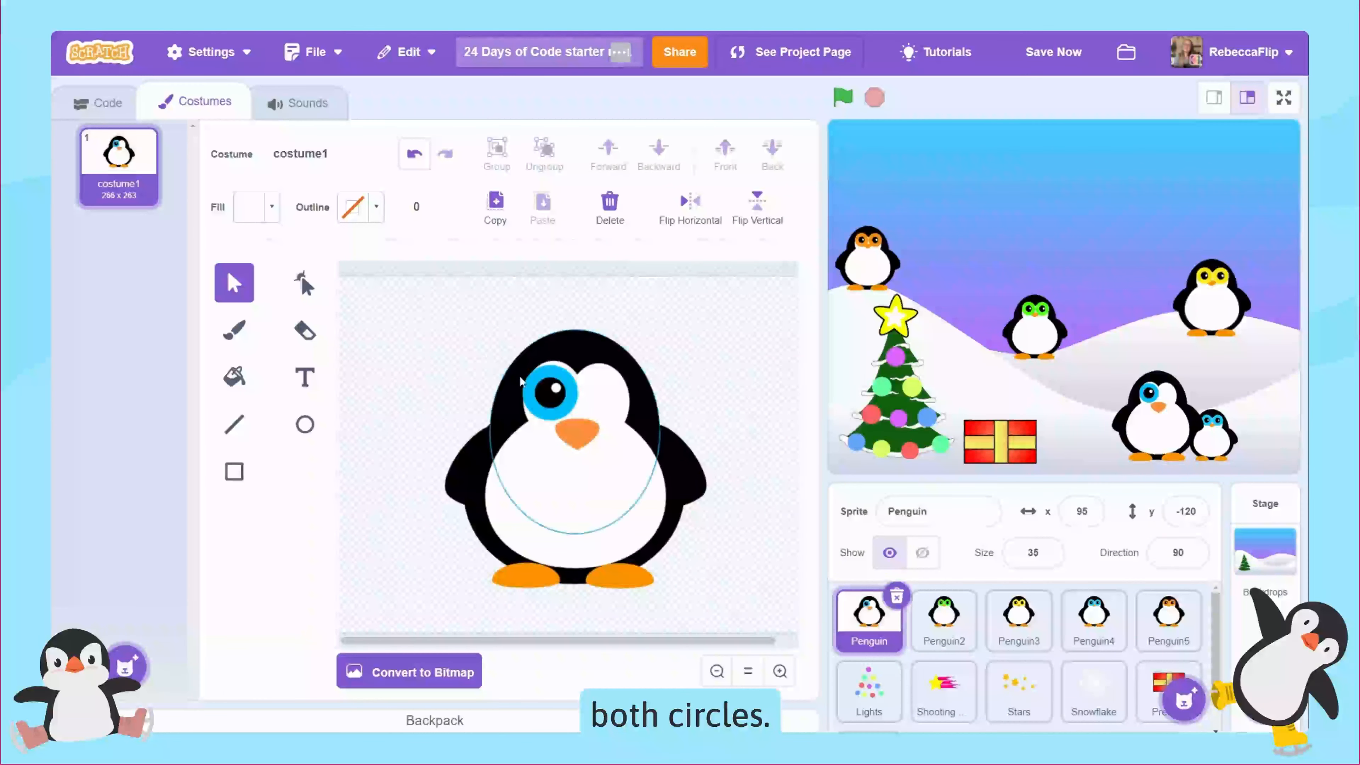
pyautogui.click(556, 389)
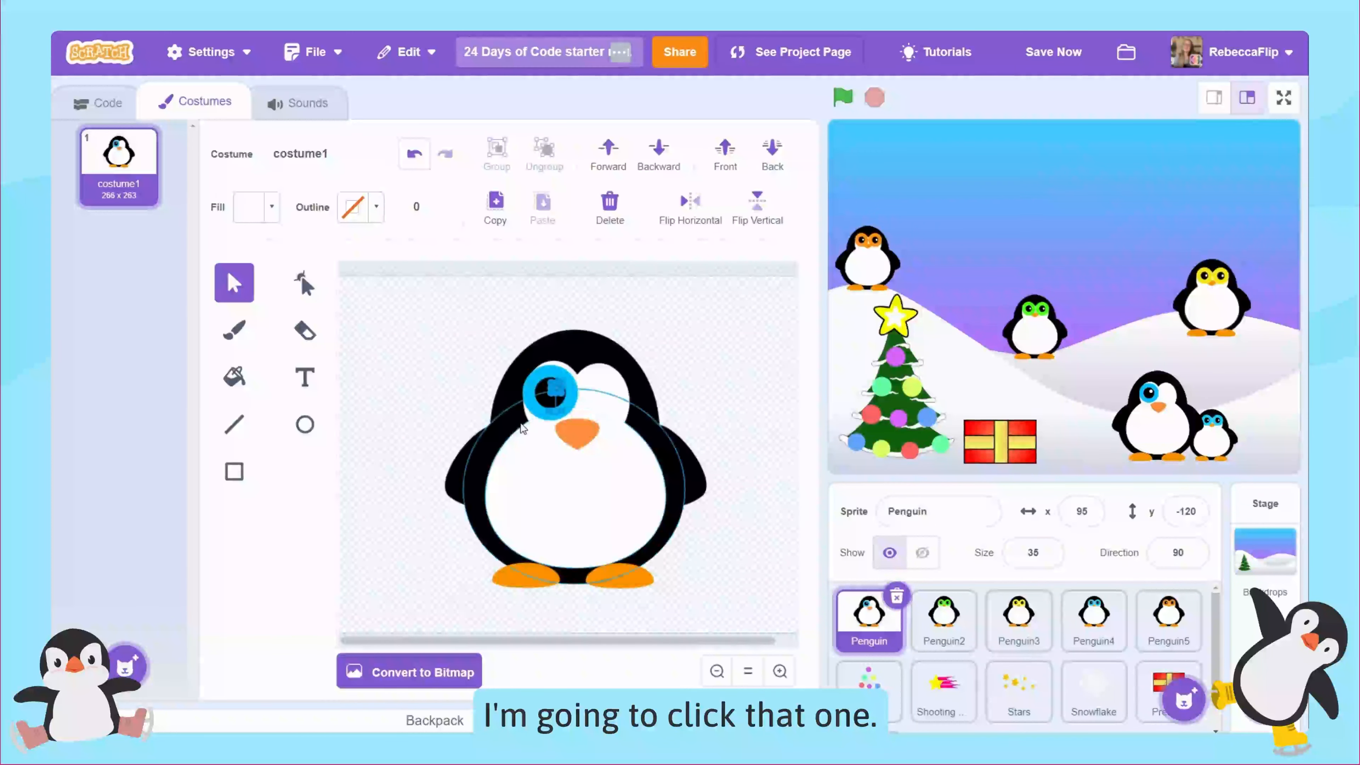
pyautogui.keyDown('shift'); pyautogui.click(544, 408); pyautogui.keyUp('shift')
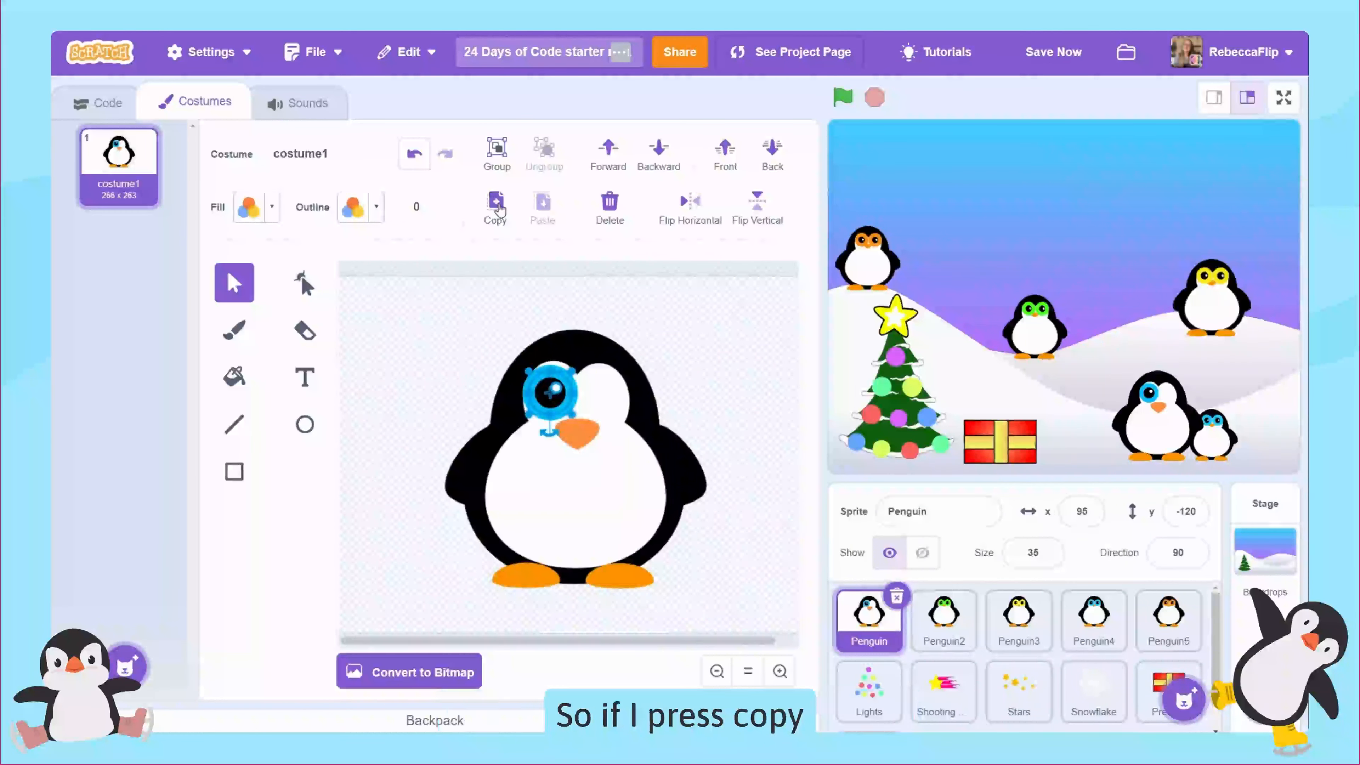
pyautogui.click(496, 206)
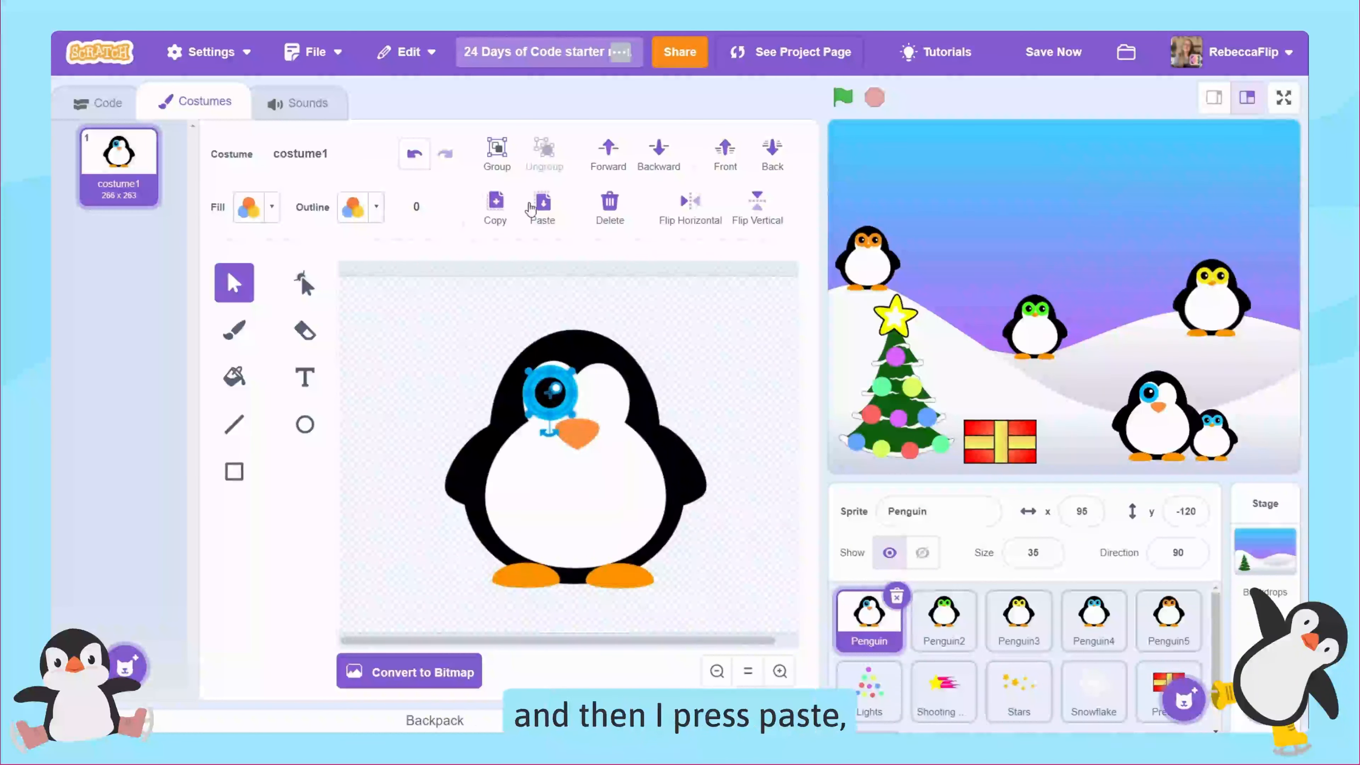
pyautogui.click(542, 204)
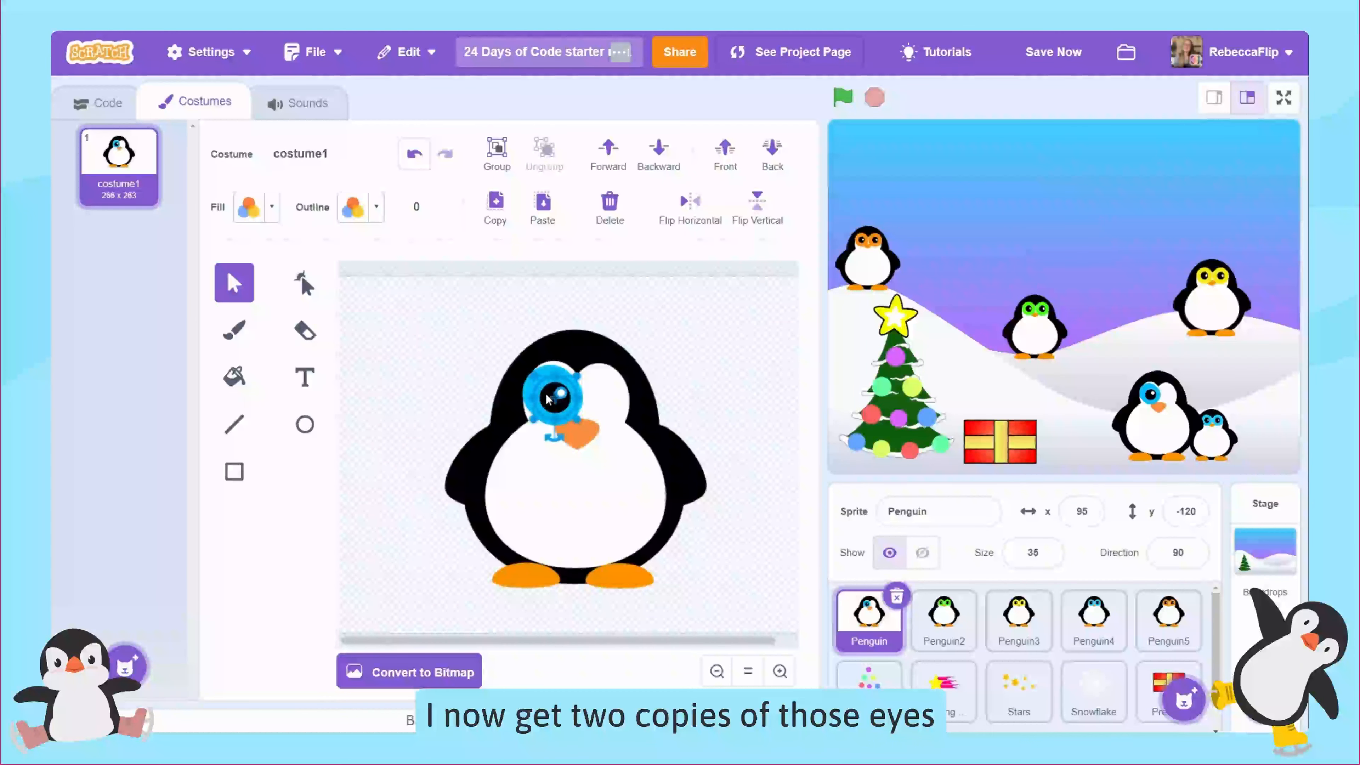
pyautogui.moveTo(547, 398); pyautogui.dragTo(593, 387)
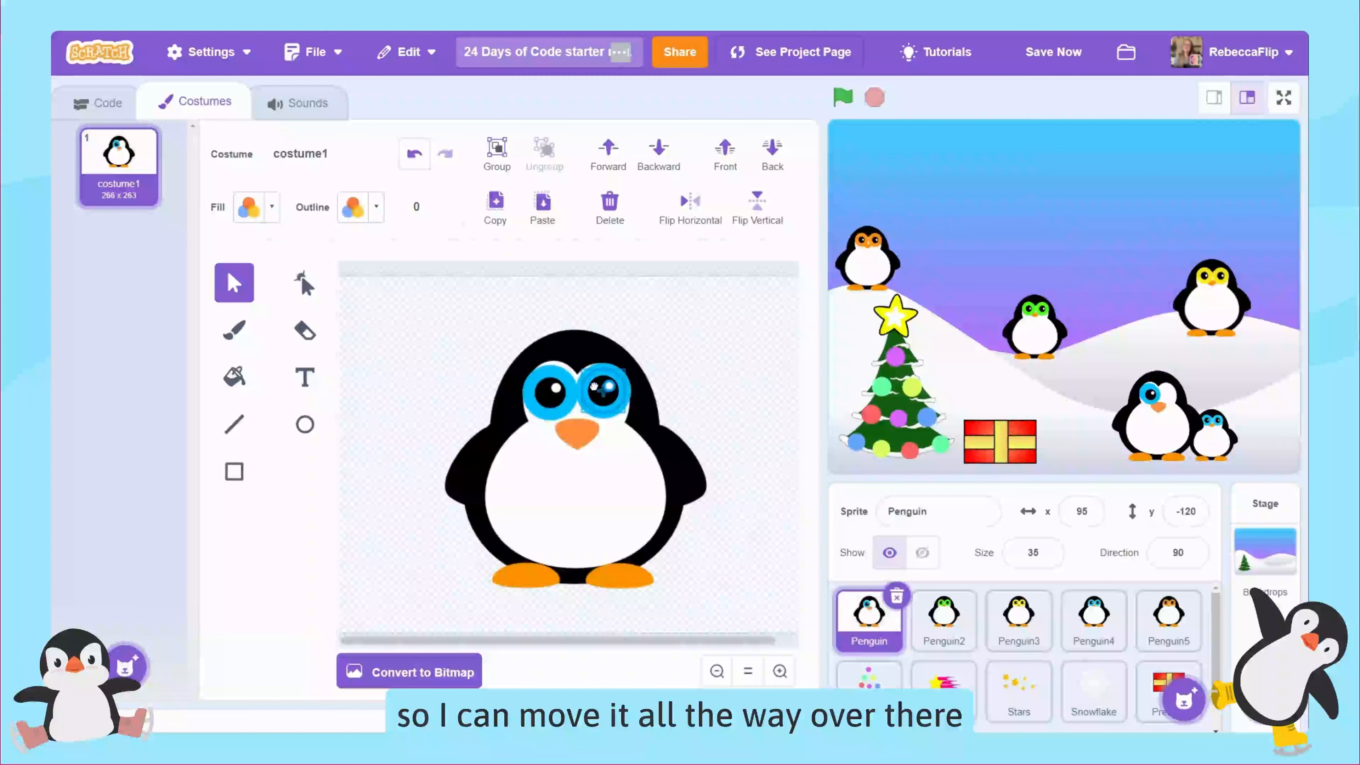
pyautogui.click(706, 411)
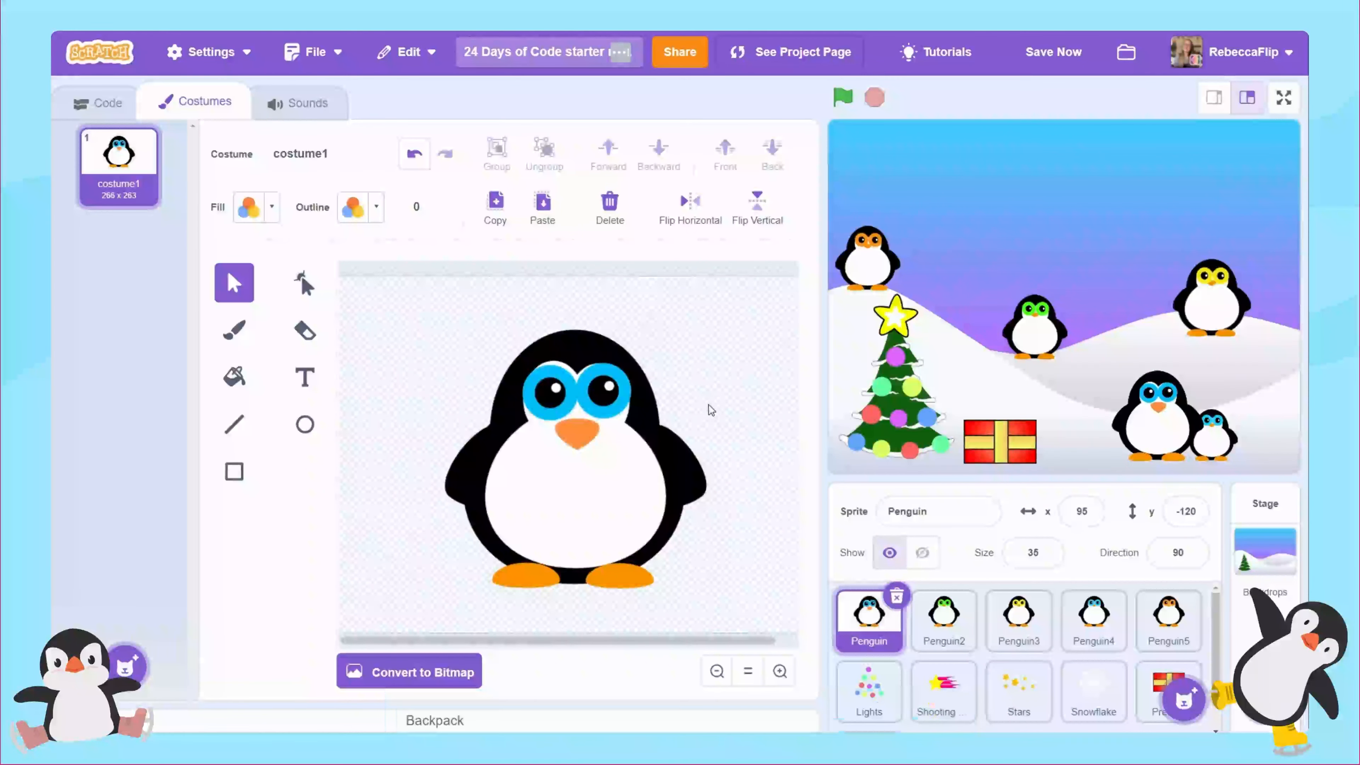
# Nudge the right eye slightly to fine-tune its position on the face, and clear the selection
pyautogui.click(608, 397)
pyautogui.moveTo(590, 397); pyautogui.dragTo(593, 397)
pyautogui.click(687, 354)
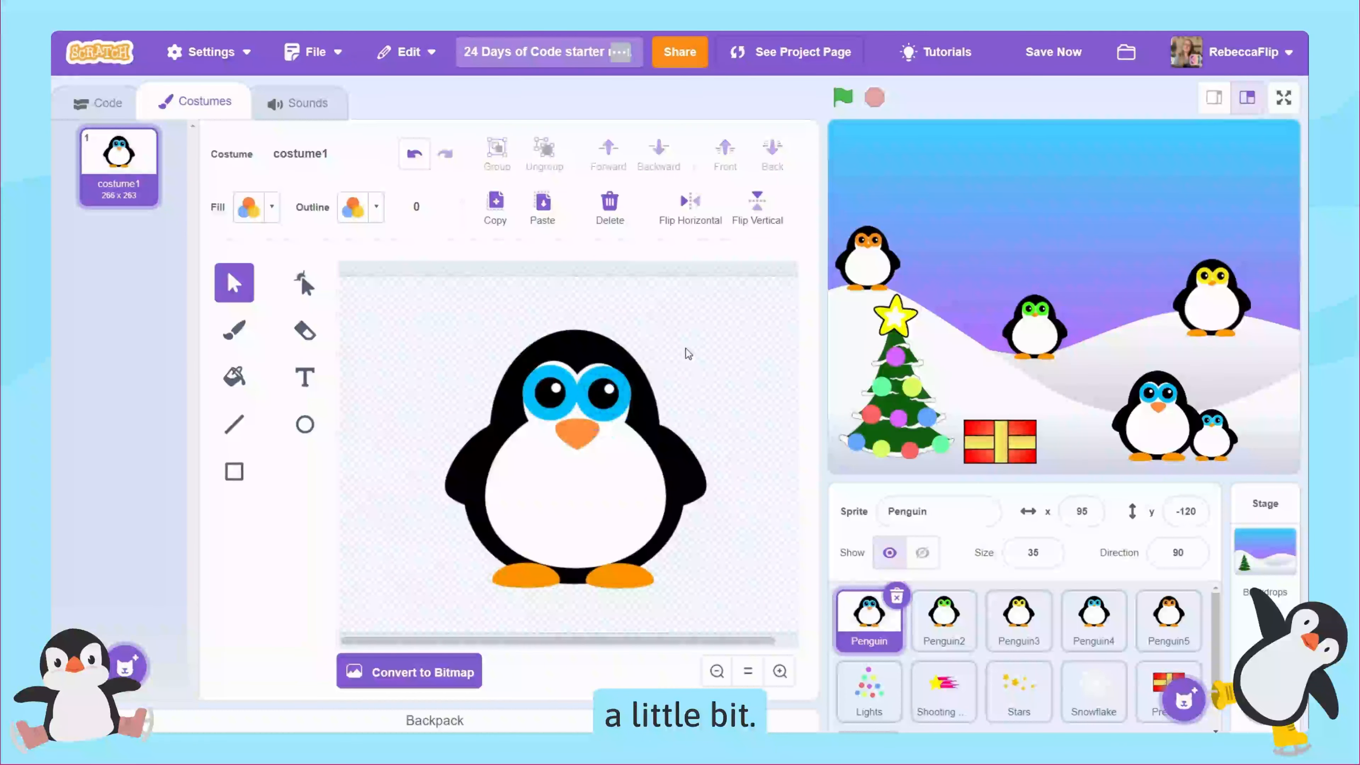